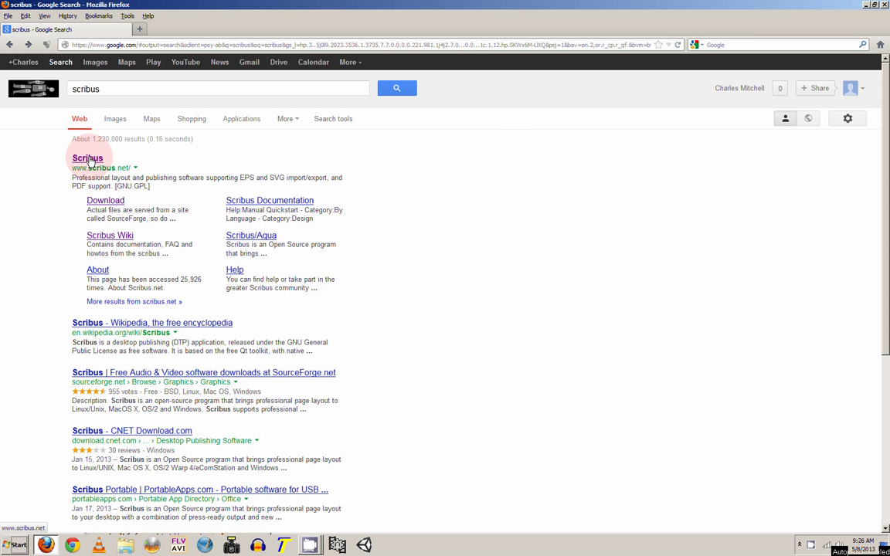
pyautogui.click(88, 159)
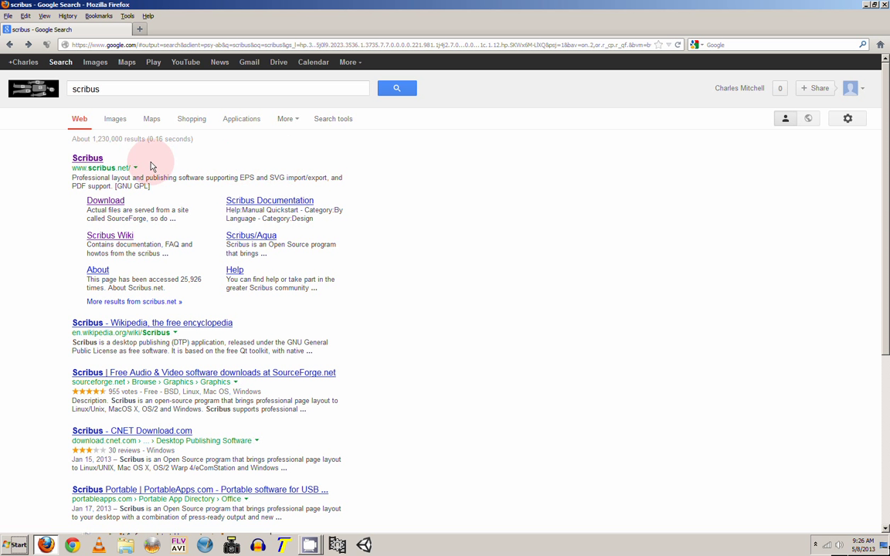
pyautogui.click(89, 159)
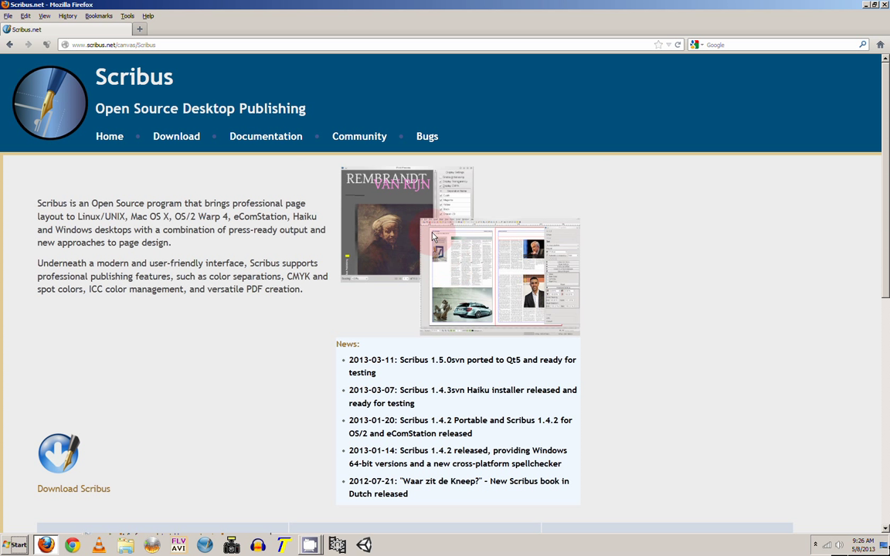
# Open the Scribus wiki Download page in a new tab and browse the stable 1.4.2 installers
pyautogui.click(177, 138)
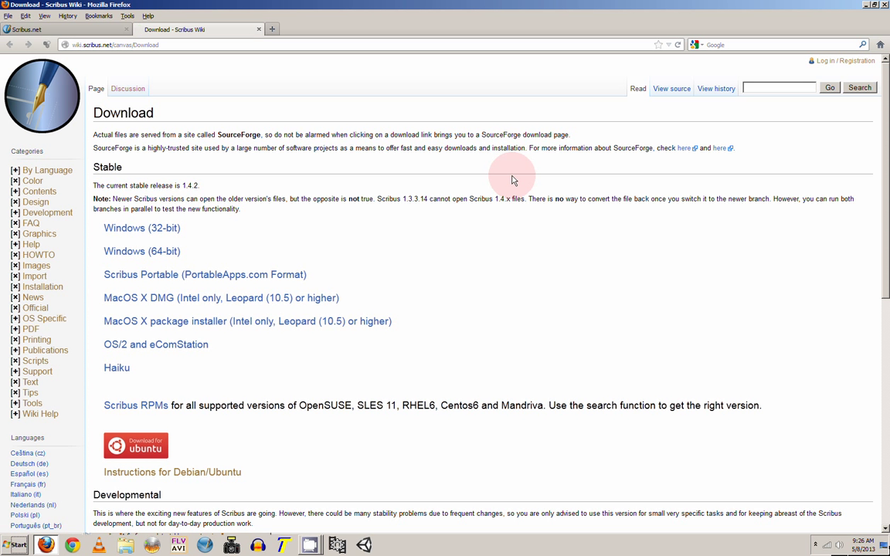
pyautogui.scroll(-2, 397, 201)
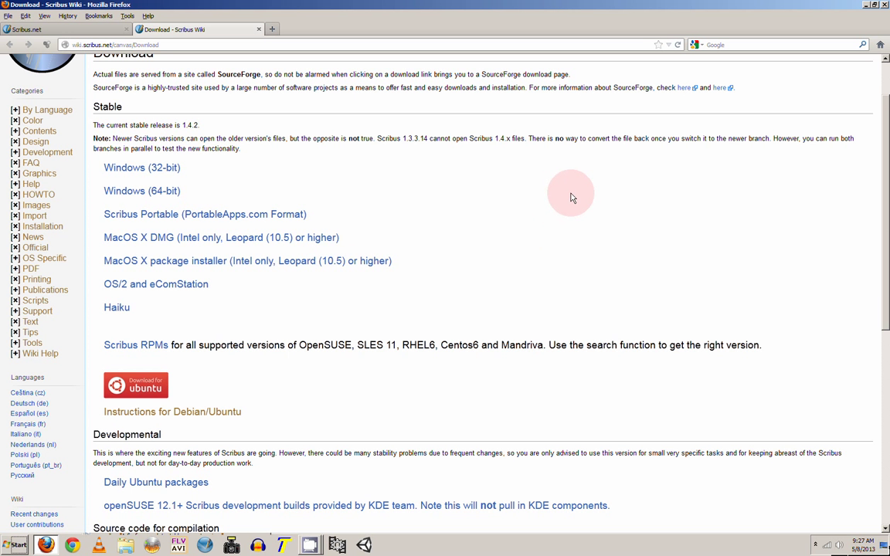
pyautogui.scroll(-3, 572, 197)
pyautogui.scroll(-5, 571, 197)
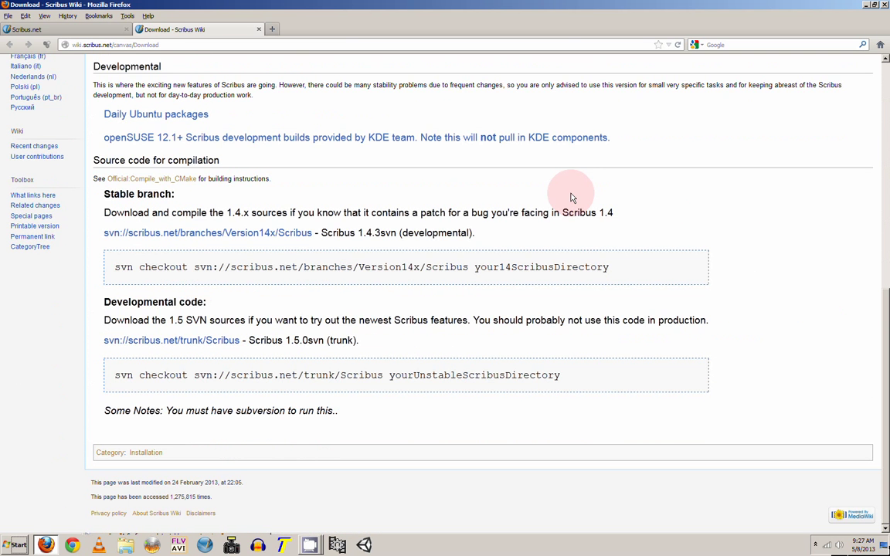
pyautogui.scroll(6, 571, 197)
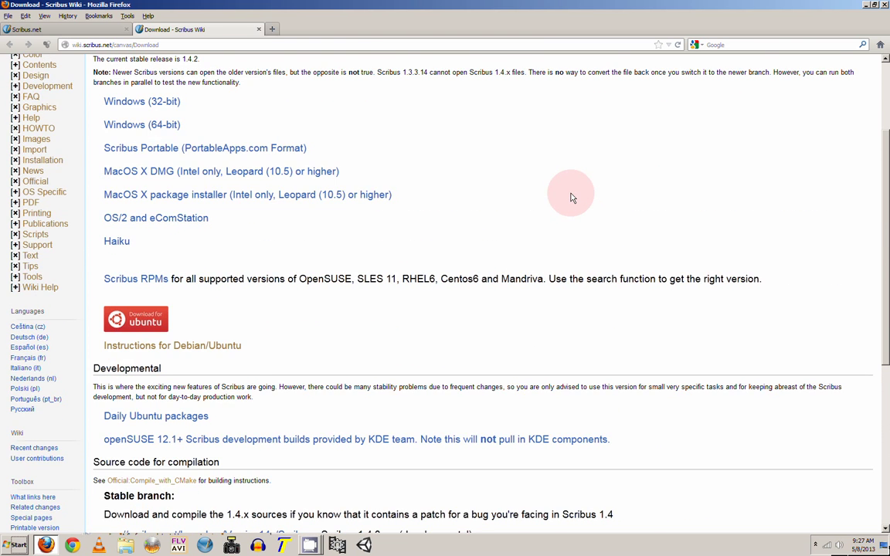
pyautogui.scroll(3, 571, 197)
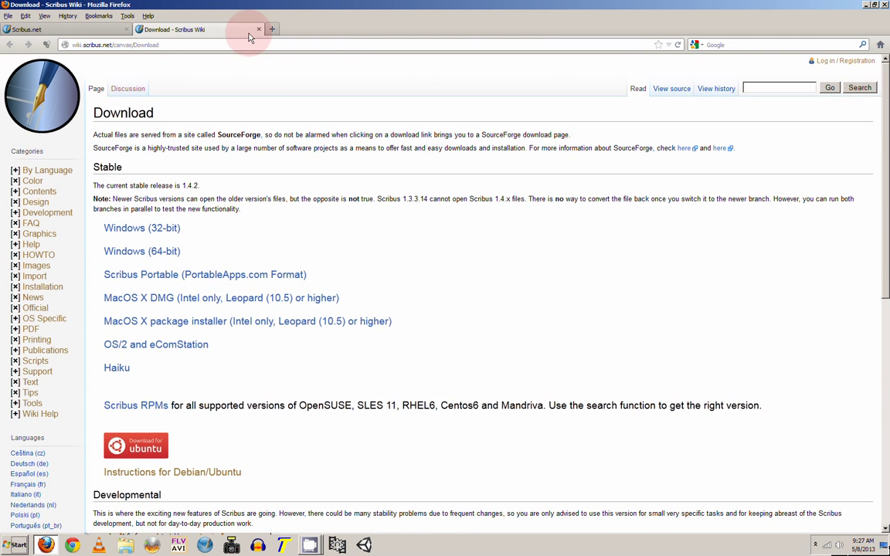
# Close the Download tab, hide Firefox, and launch Scribus 1.3.3.14 from the taskbar
pyautogui.click(258, 30)
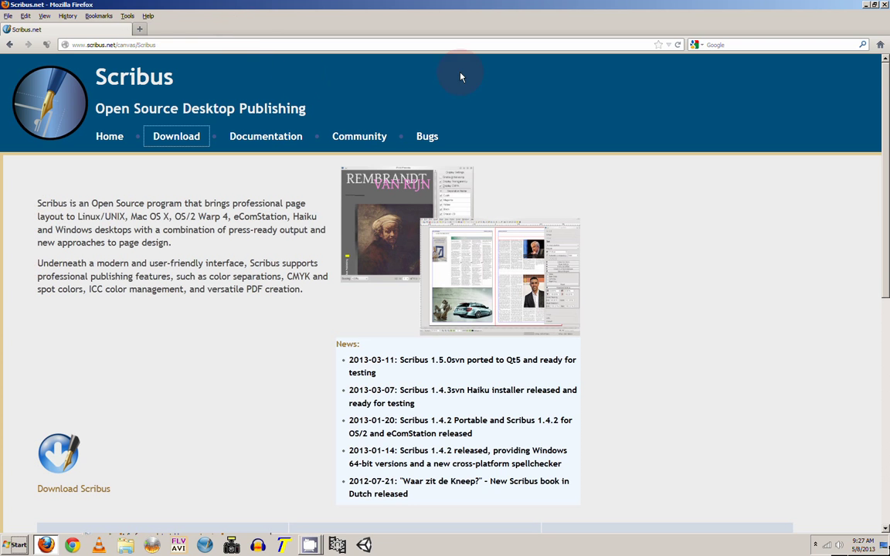
pyautogui.hotkey('alt', 'F4')
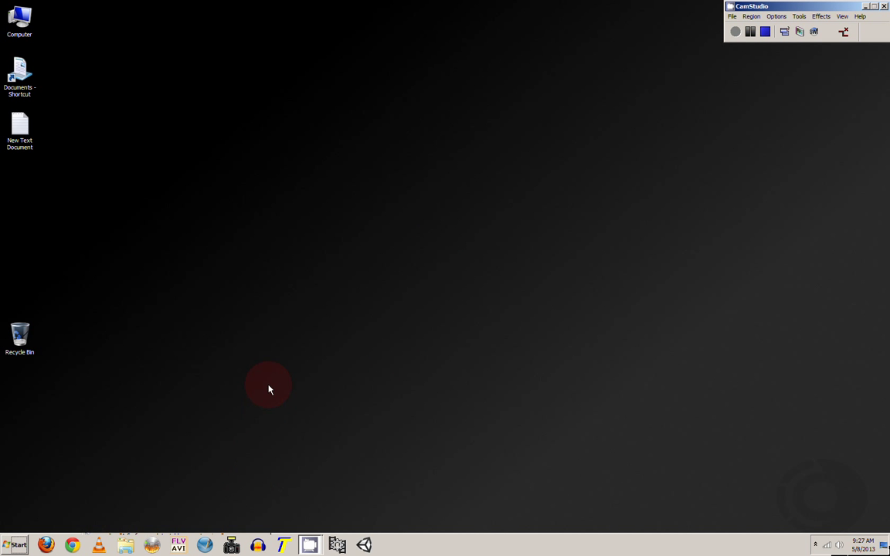
pyautogui.click(205, 547)
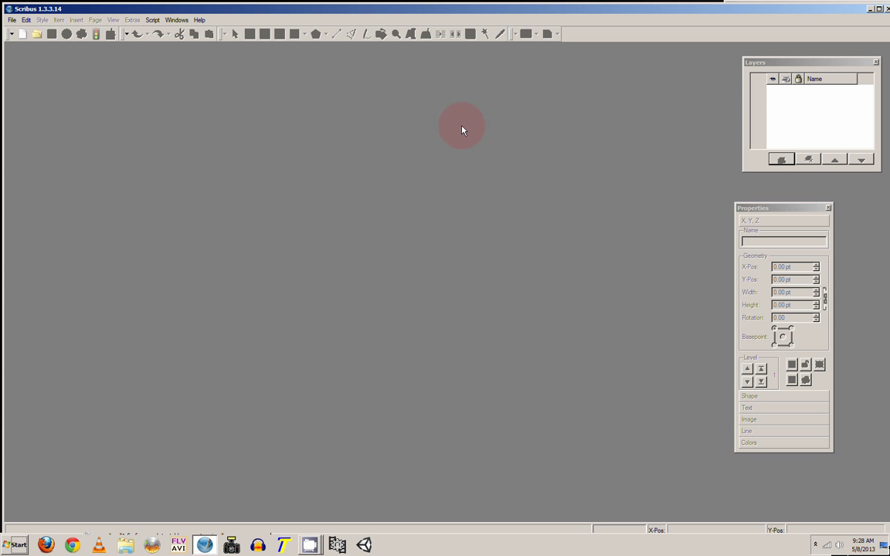
# Bring up File > Preferences at its Document section
pyautogui.click(11, 21)
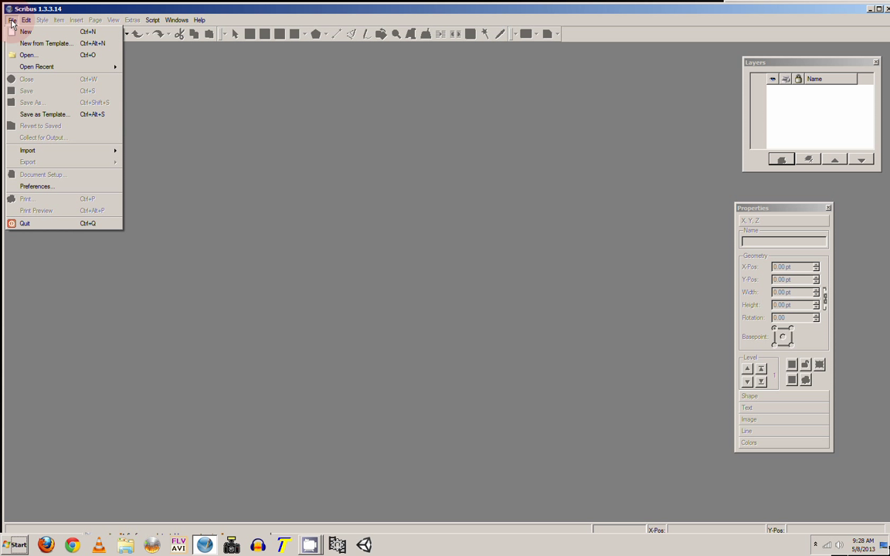
pyautogui.click(44, 186)
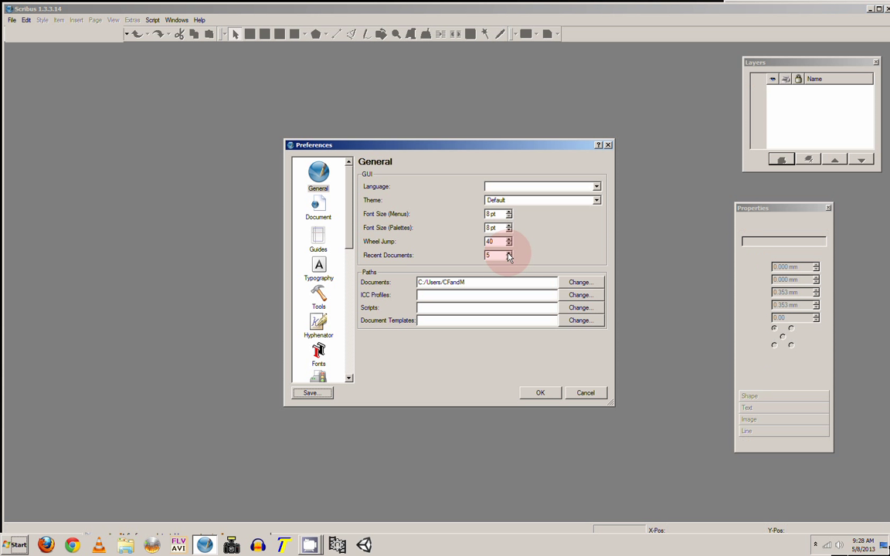
pyautogui.moveTo(436, 152); pyautogui.dragTo(400, 104)
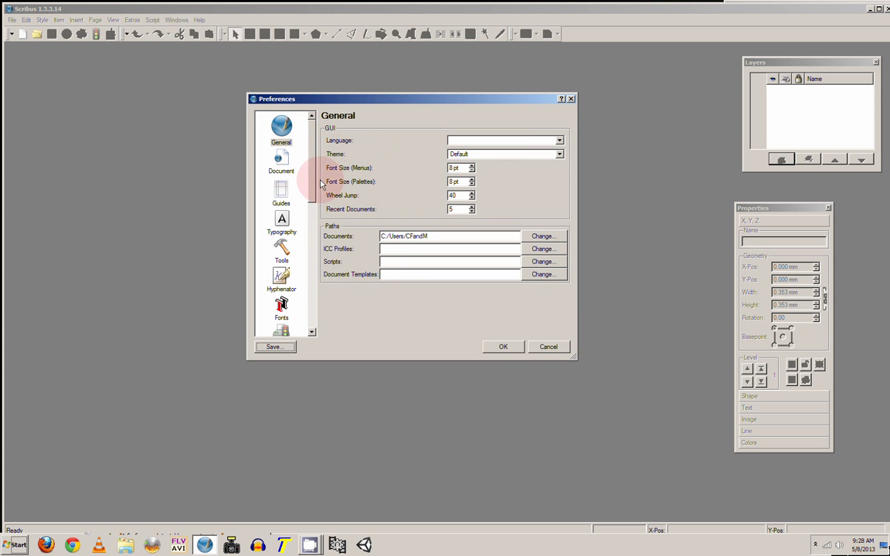
pyautogui.click(283, 163)
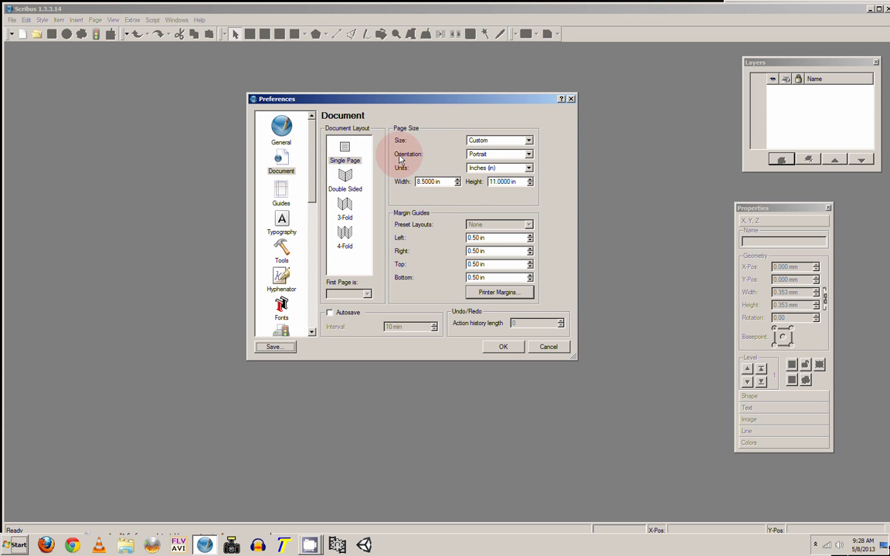
# Compare the Double Sided, 3-Fold and 4-Fold layouts, then settle on Single Page
pyautogui.click(344, 147)
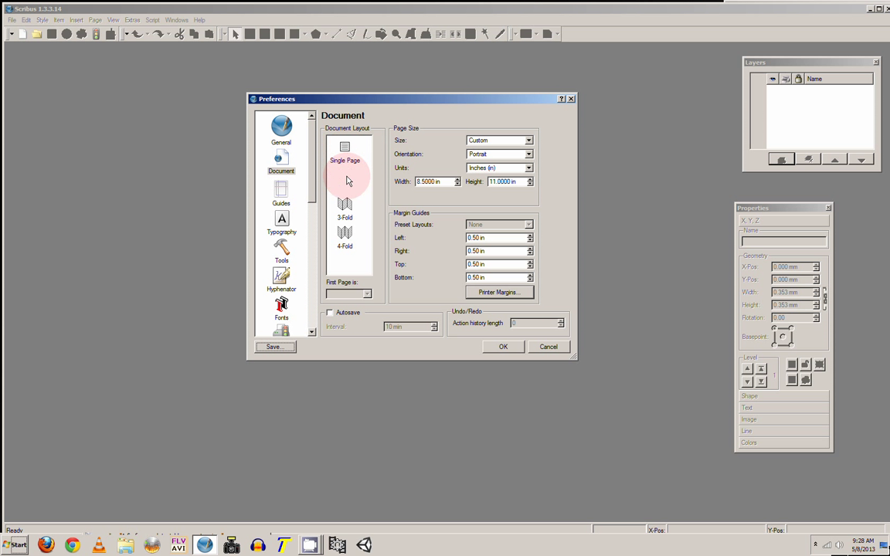
pyautogui.click(347, 179)
pyautogui.click(345, 206)
pyautogui.click(345, 235)
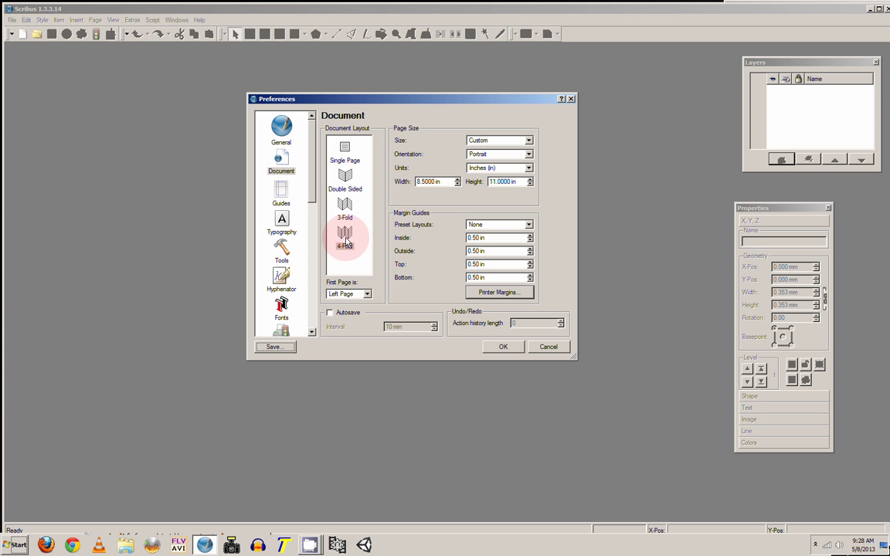
pyautogui.click(345, 151)
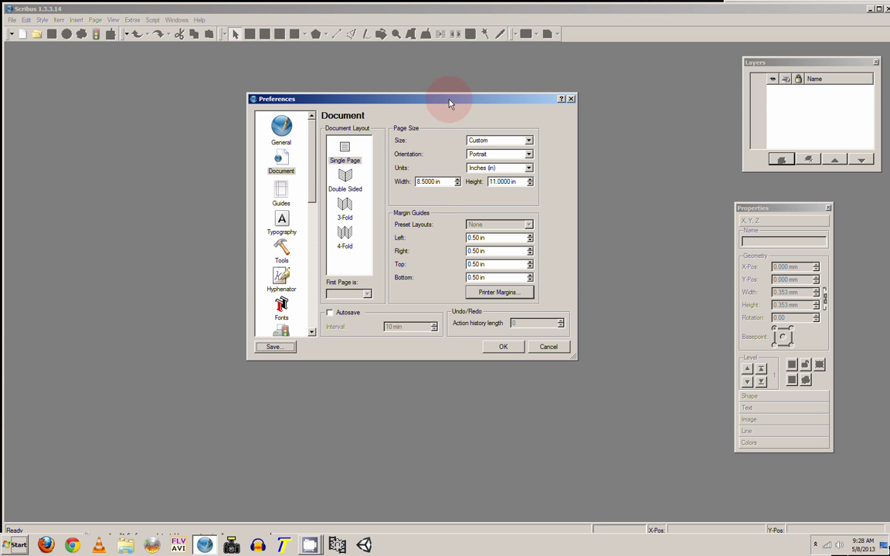
# Leave units in inches, switch Double Sided back to Single Page, and show the Guides settings
pyautogui.moveTo(449, 99); pyautogui.dragTo(438, 104)
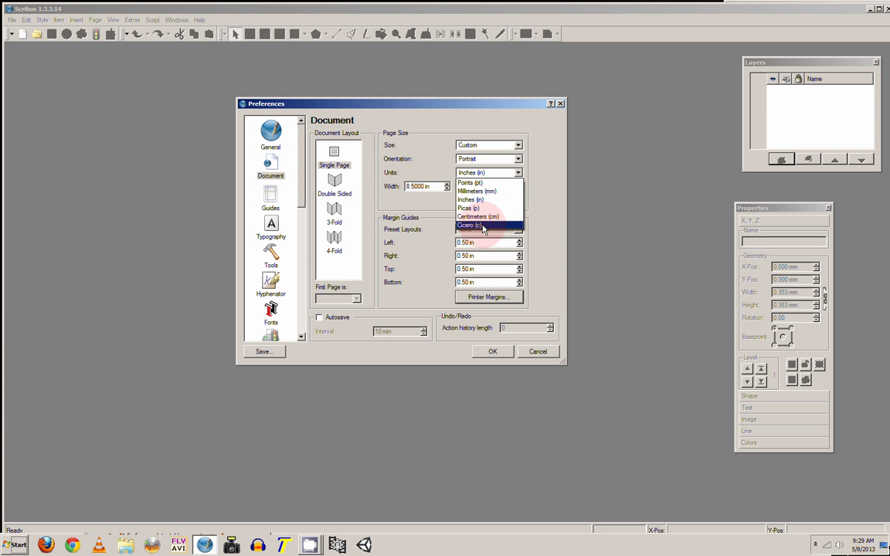
pyautogui.click(543, 195)
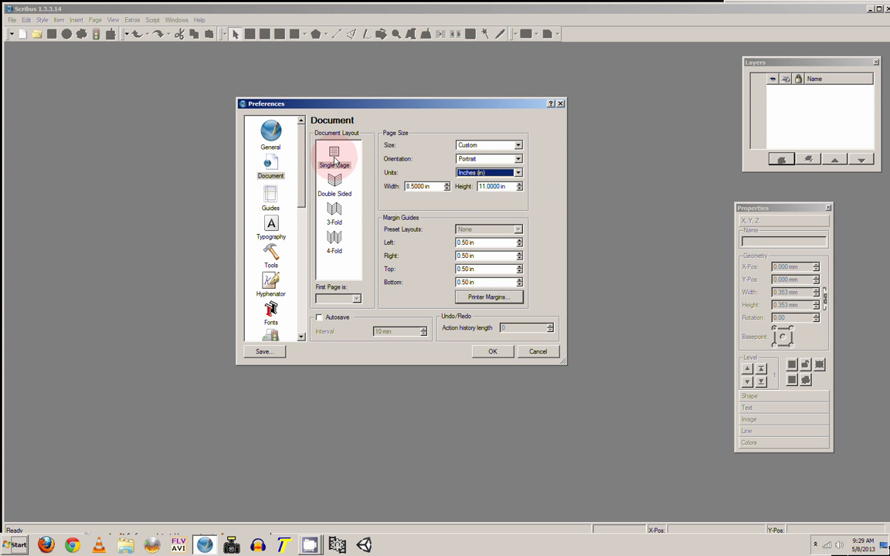
pyautogui.click(333, 182)
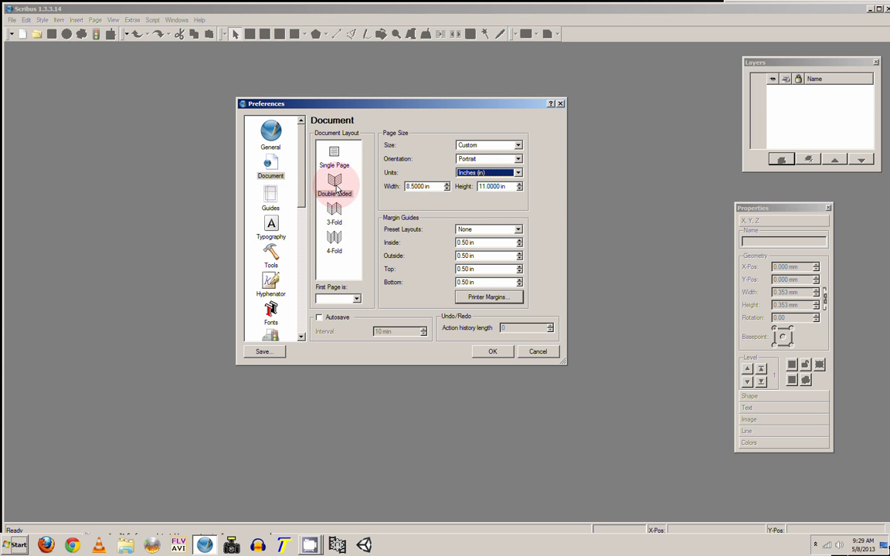
pyautogui.click(335, 159)
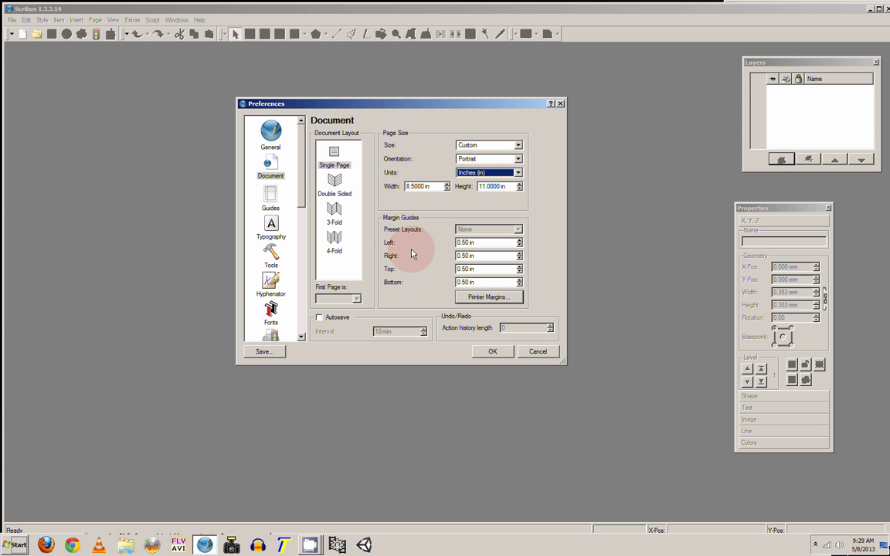
pyautogui.click(272, 199)
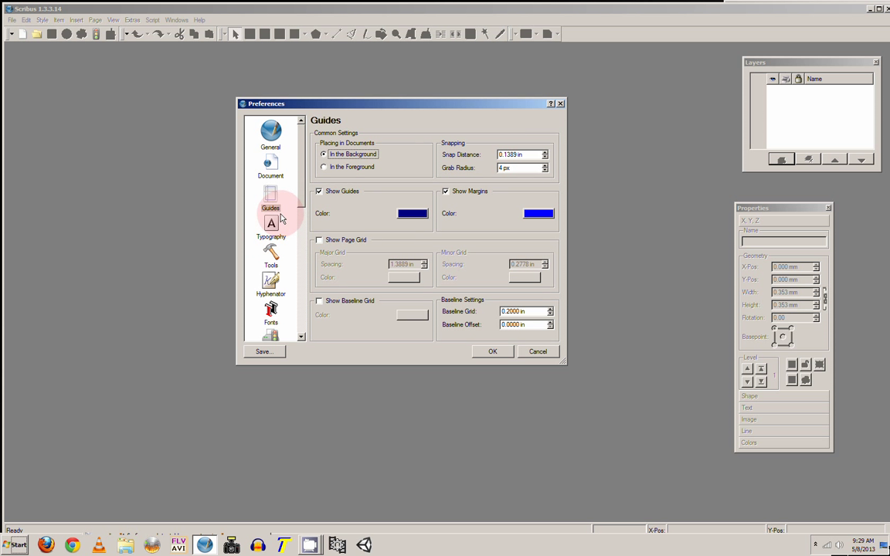
# Browse the Typography, Tools, Hyphenator and Fonts preferences, then accept the defaults with OK
pyautogui.click(271, 228)
pyautogui.click(273, 253)
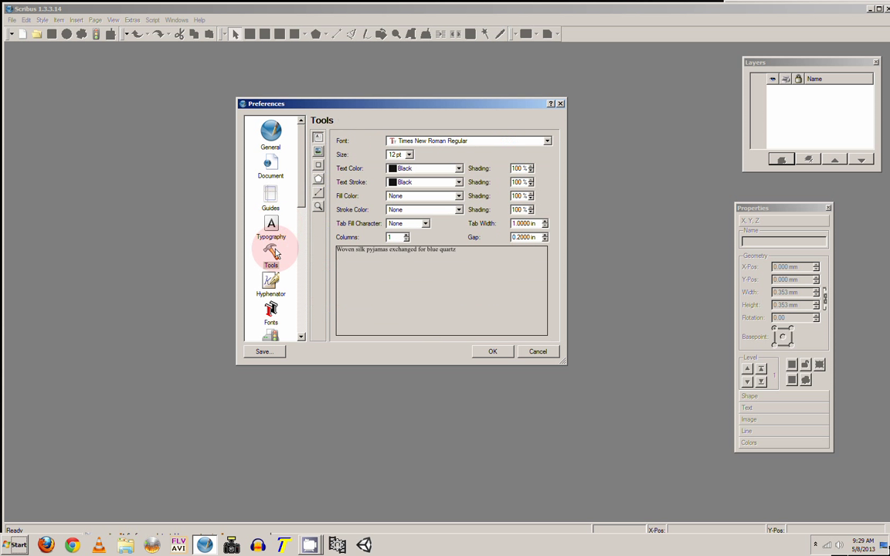
pyautogui.click(271, 280)
pyautogui.scroll(-3, 300, 207)
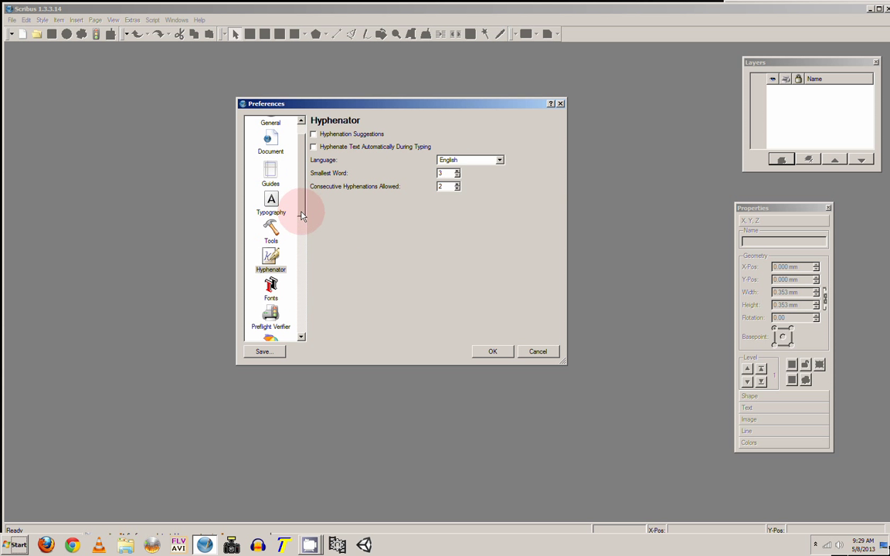
pyautogui.click(276, 217)
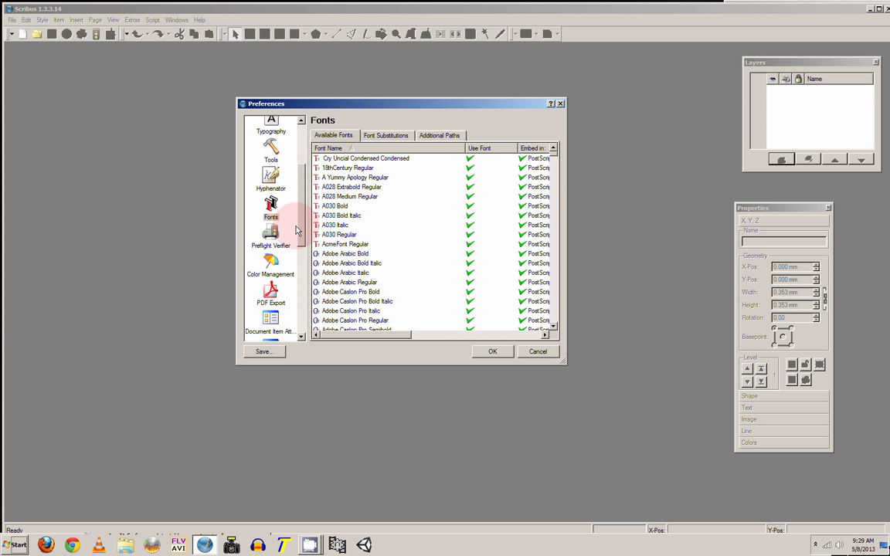
pyautogui.moveTo(300, 240); pyautogui.dragTo(298, 192)
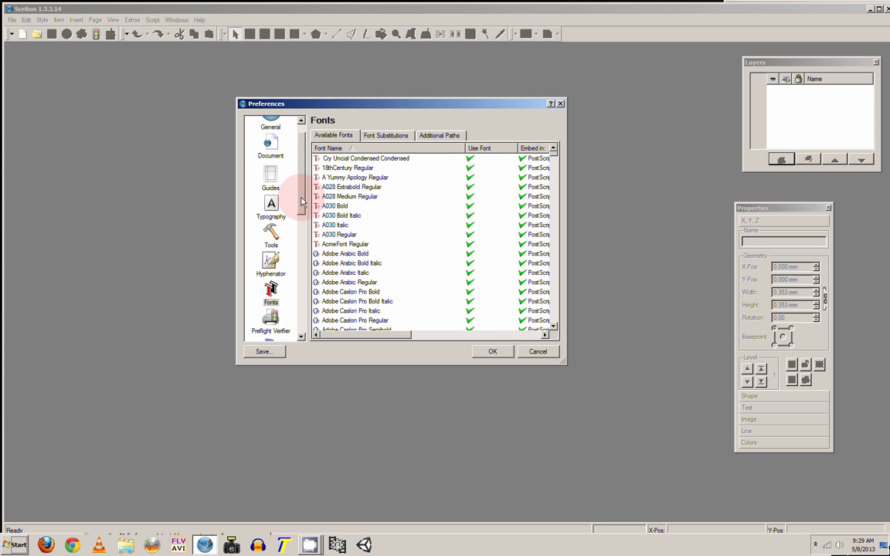
pyautogui.click(278, 175)
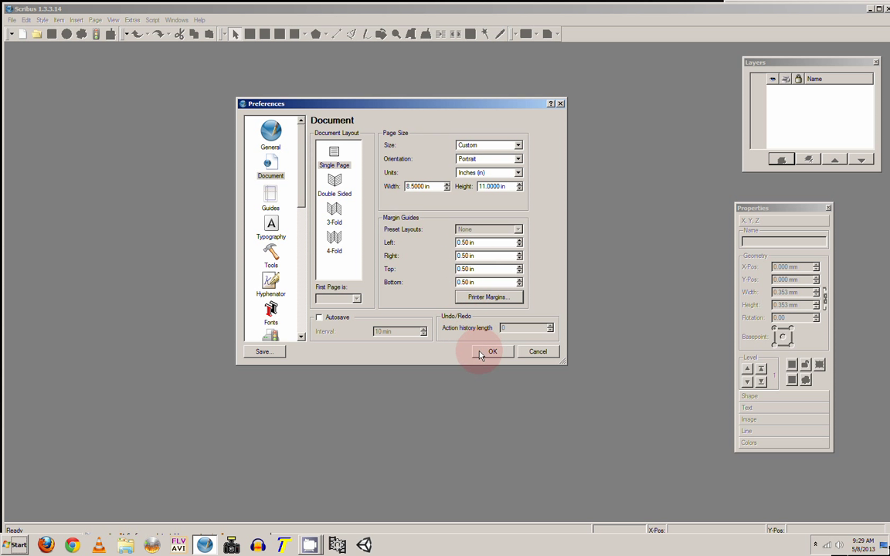
pyautogui.click(489, 352)
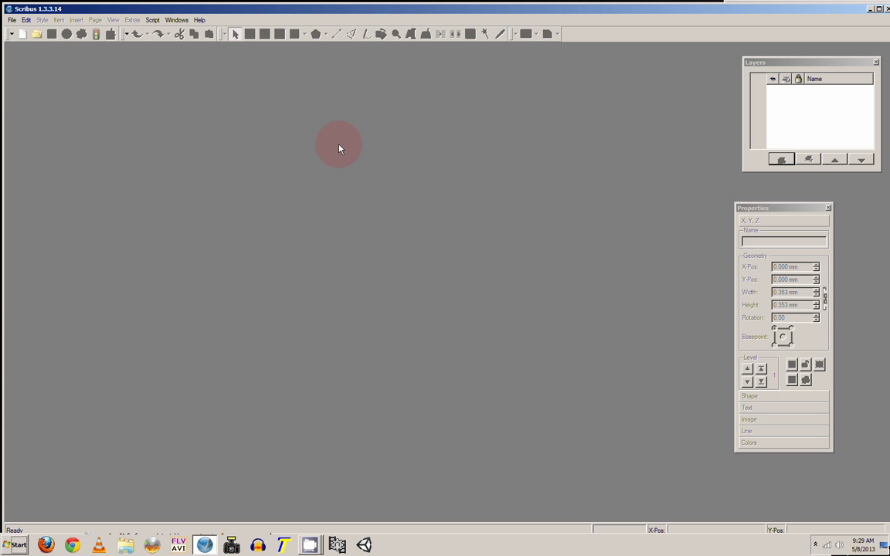
# Create Document-2: one Single Page, portrait 8.5 × 11 in, with 0.50 in margins
pyautogui.click(13, 20)
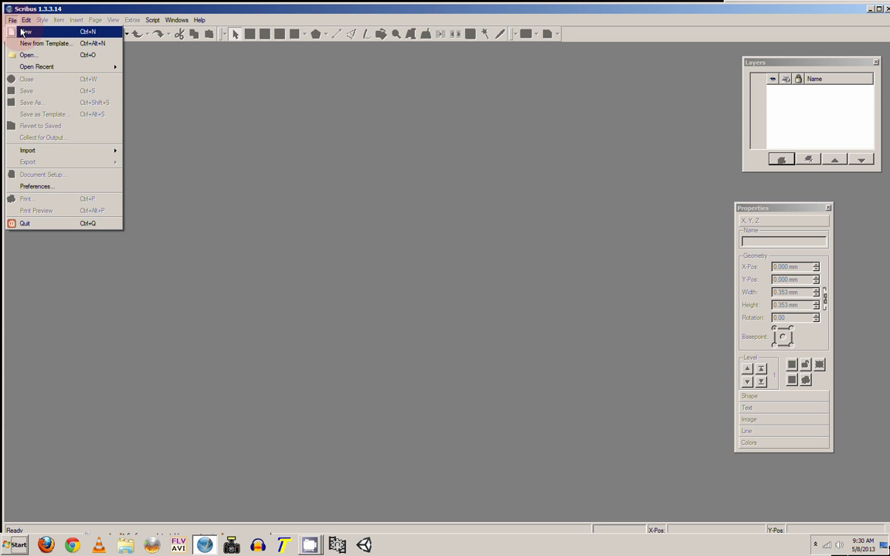
pyautogui.click(23, 32)
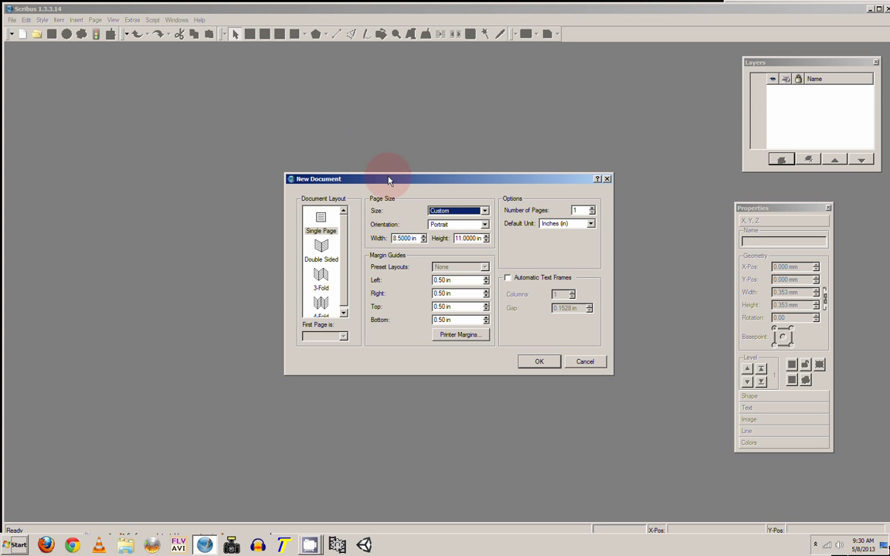
pyautogui.moveTo(389, 180); pyautogui.dragTo(410, 159)
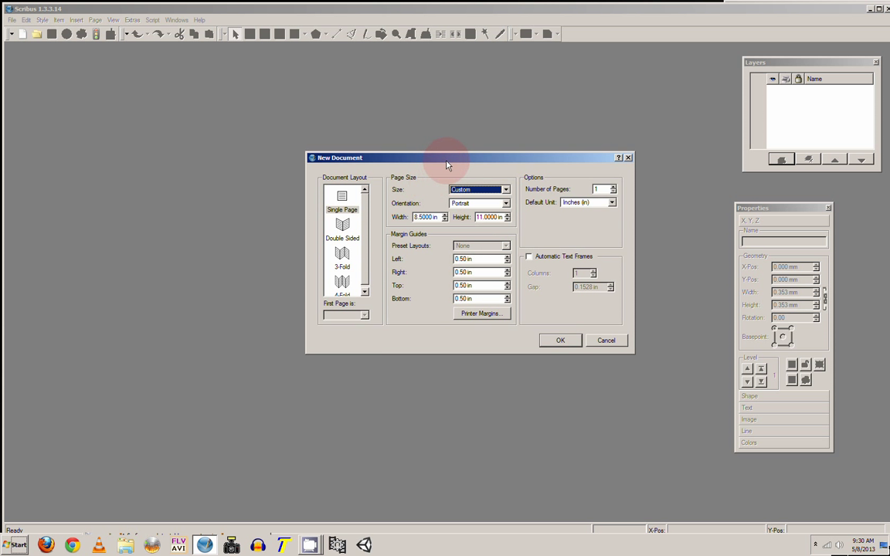
pyautogui.moveTo(447, 164); pyautogui.dragTo(421, 153)
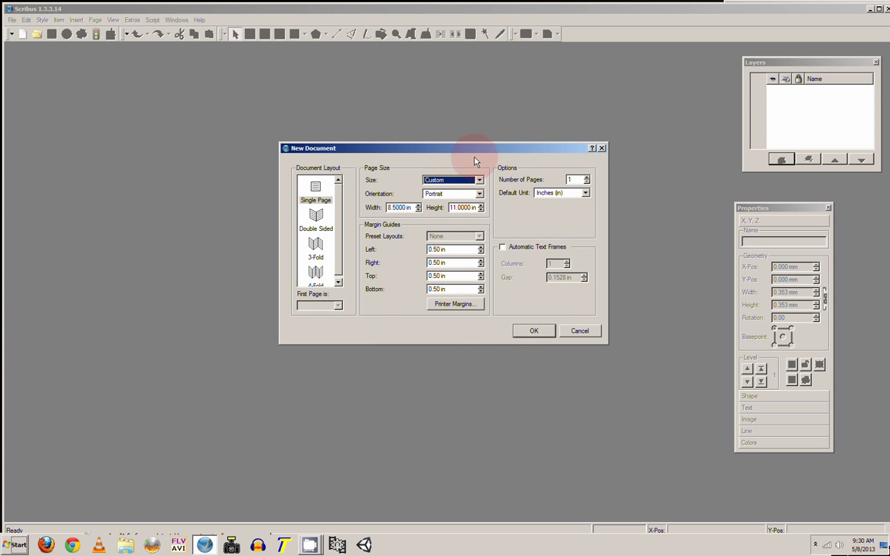
pyautogui.moveTo(476, 152); pyautogui.dragTo(459, 151)
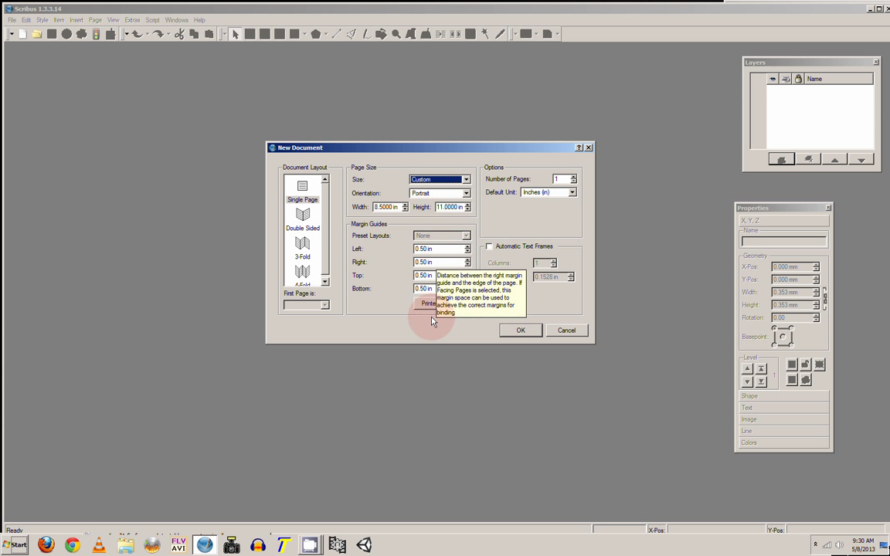
pyautogui.click(519, 333)
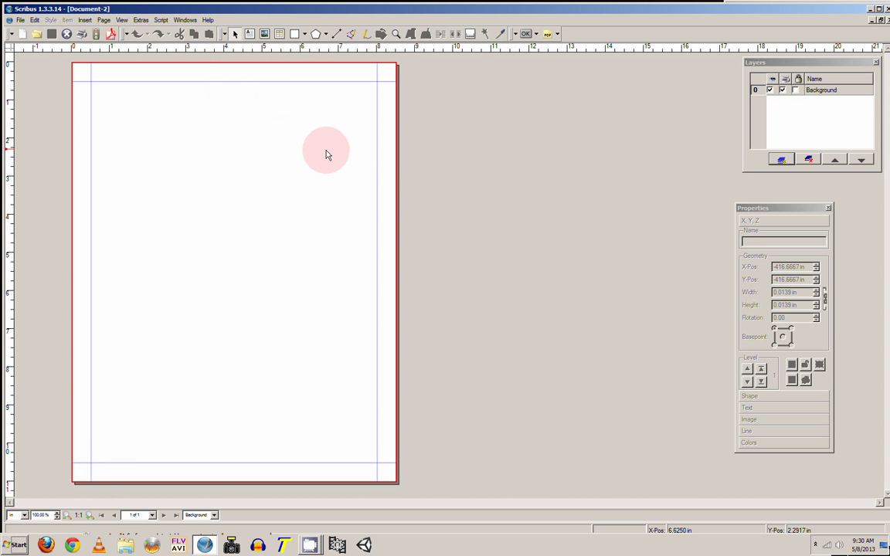
# Insert 3 pages at the End via Page > Insert, giving four pages total
pyautogui.click(85, 21)
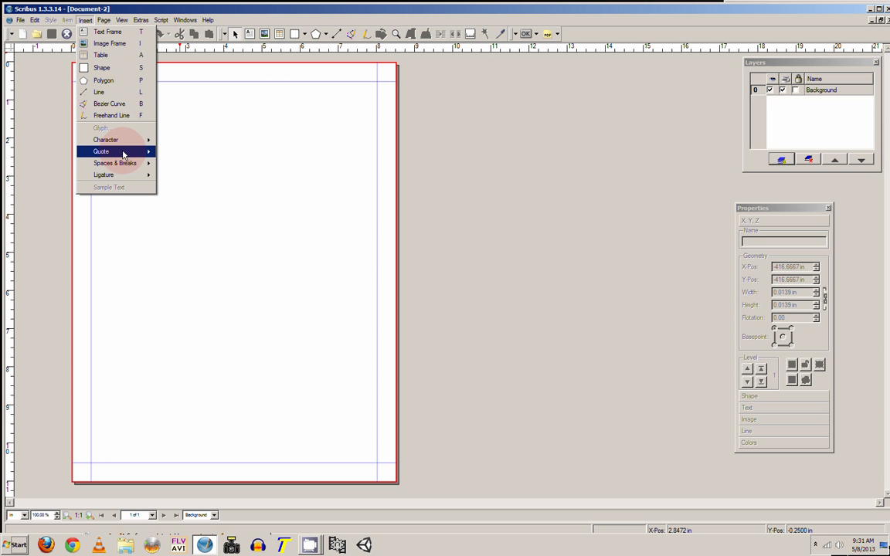
pyautogui.click(105, 21)
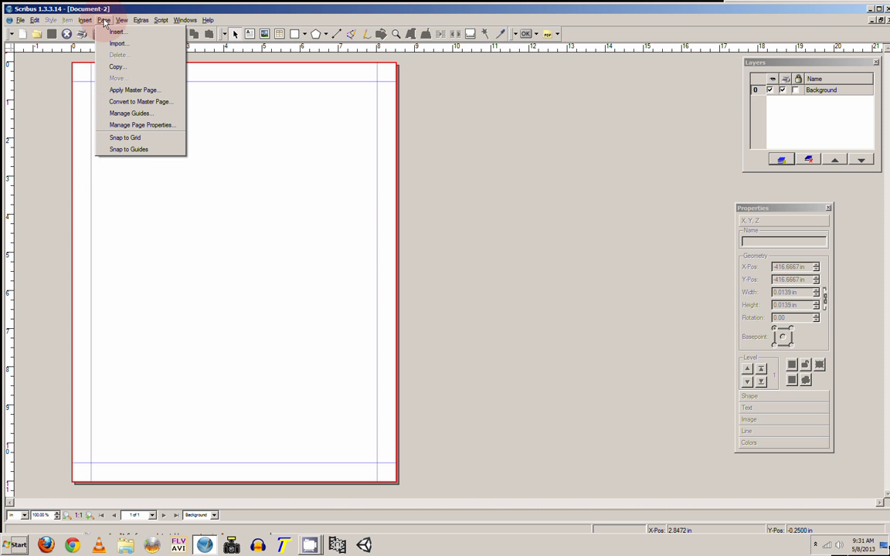
pyautogui.click(104, 21)
pyautogui.click(105, 22)
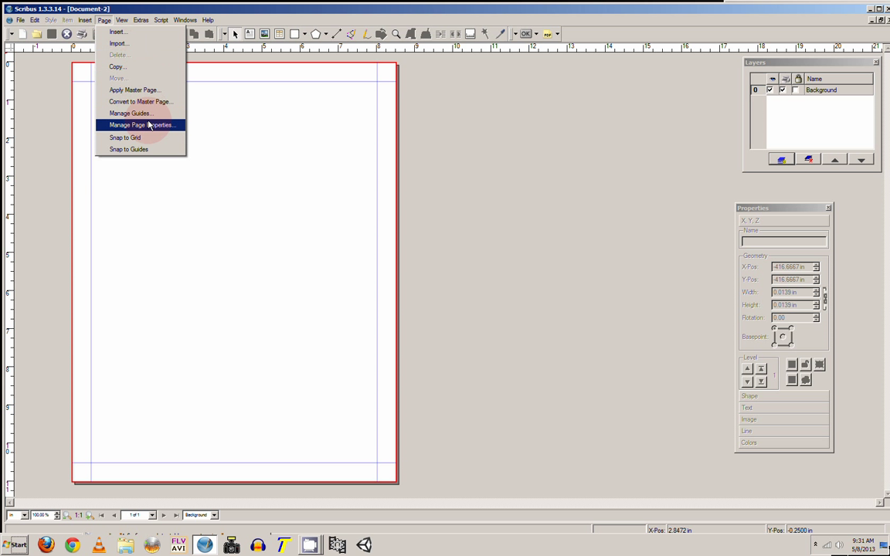
pyautogui.click(127, 32)
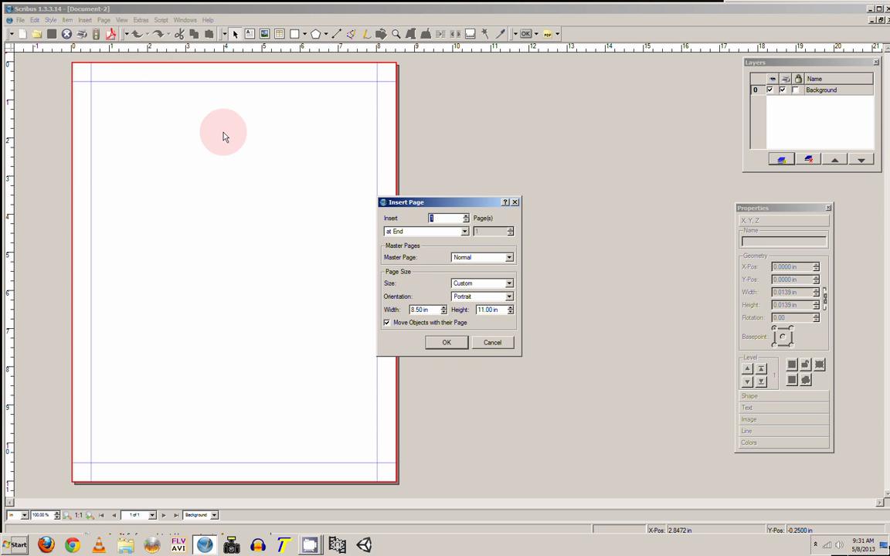
pyautogui.moveTo(425, 206); pyautogui.dragTo(408, 173)
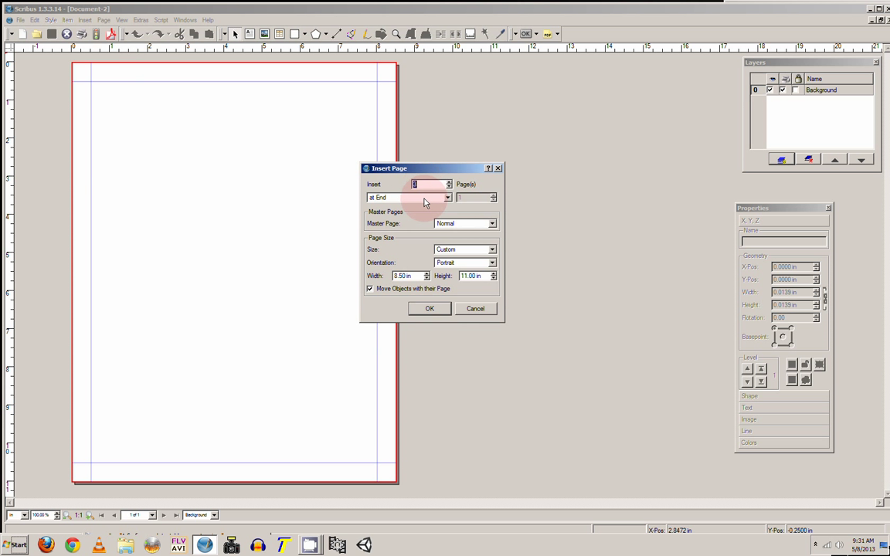
pyautogui.click(447, 199)
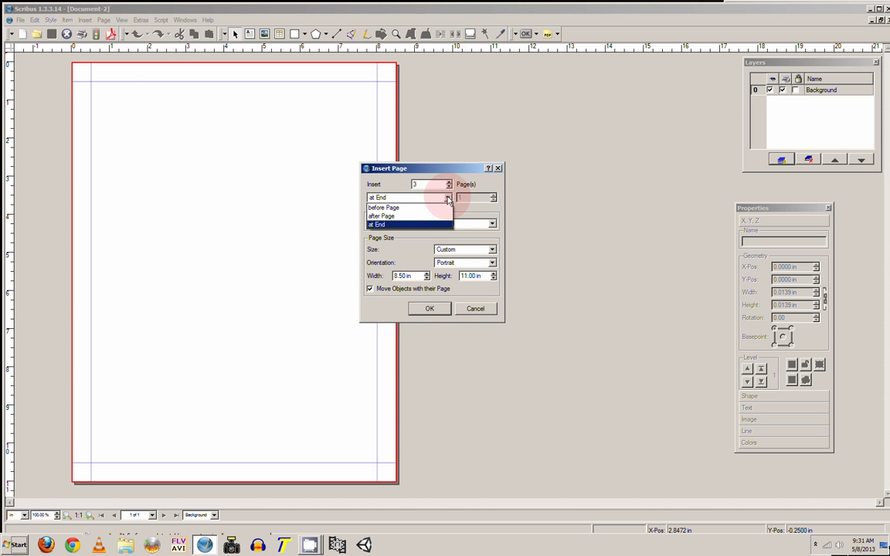
pyautogui.click(395, 225)
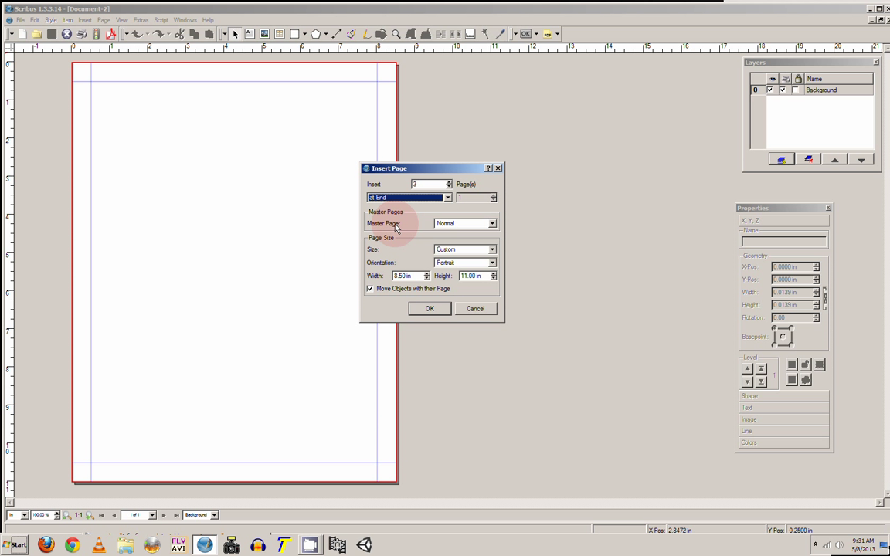
pyautogui.click(433, 309)
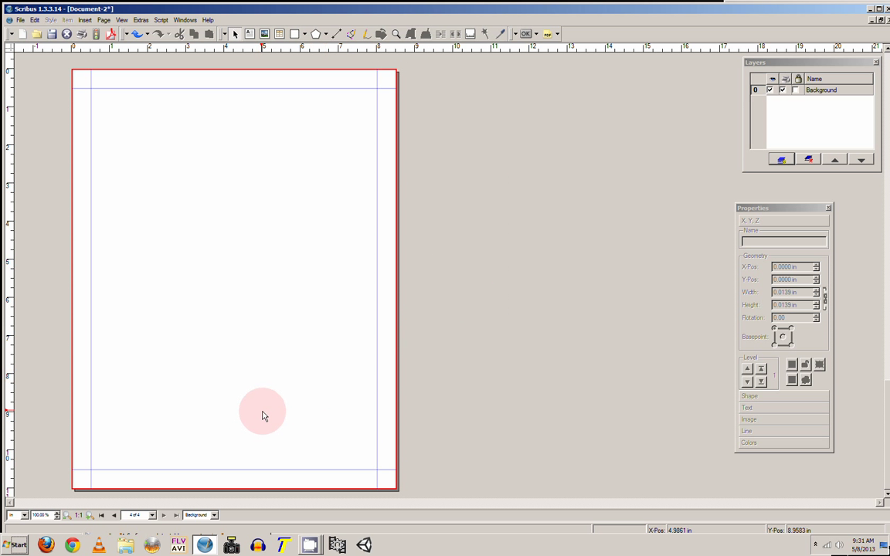
# Step through pages 2 and 1 with the status-bar page selector, then display page 3
pyautogui.click(154, 522)
pyautogui.click(136, 497)
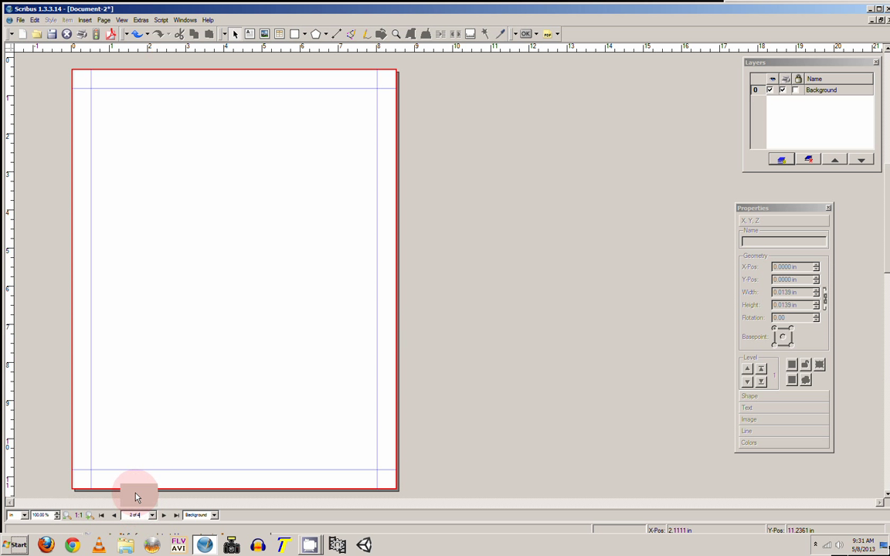
pyautogui.click(152, 515)
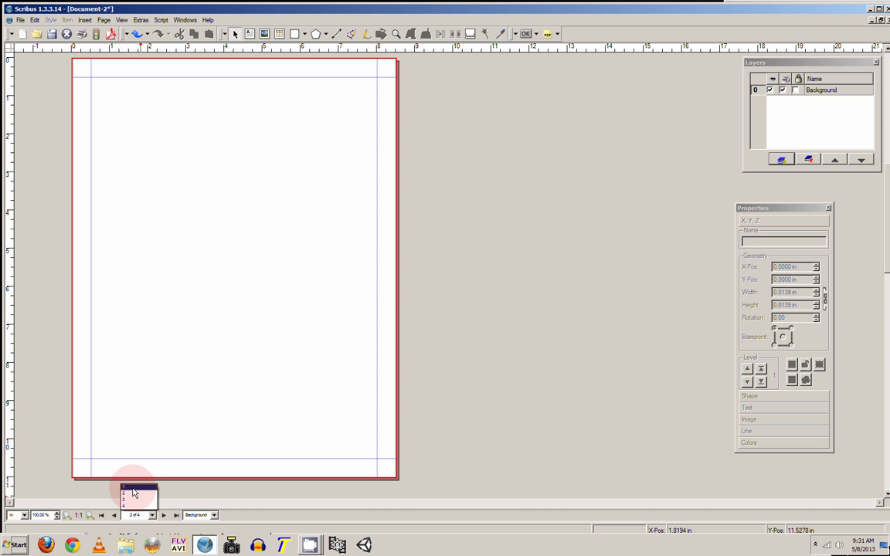
pyautogui.click(135, 487)
pyautogui.click(215, 515)
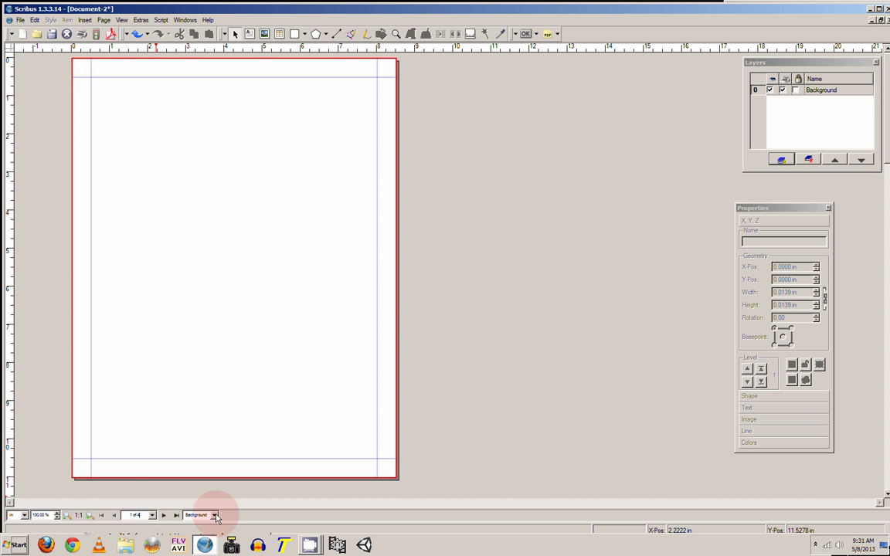
pyautogui.click(153, 515)
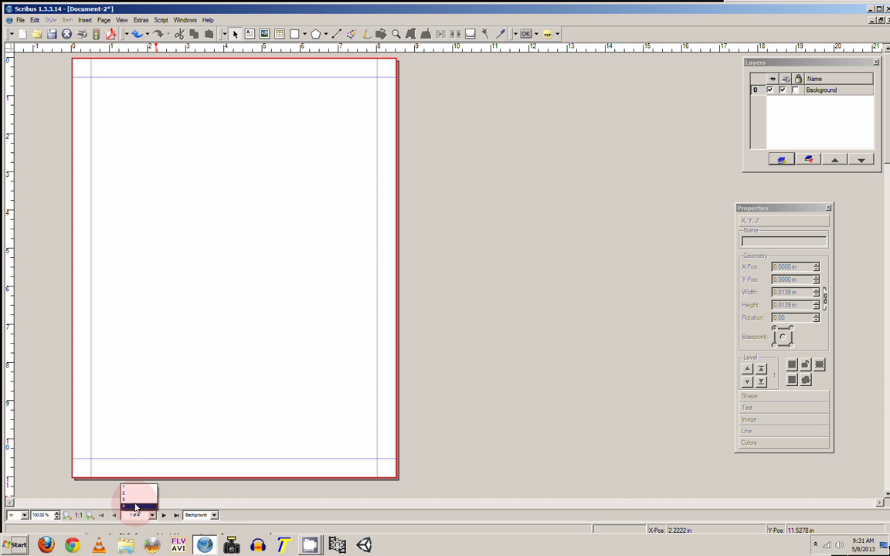
pyautogui.click(135, 499)
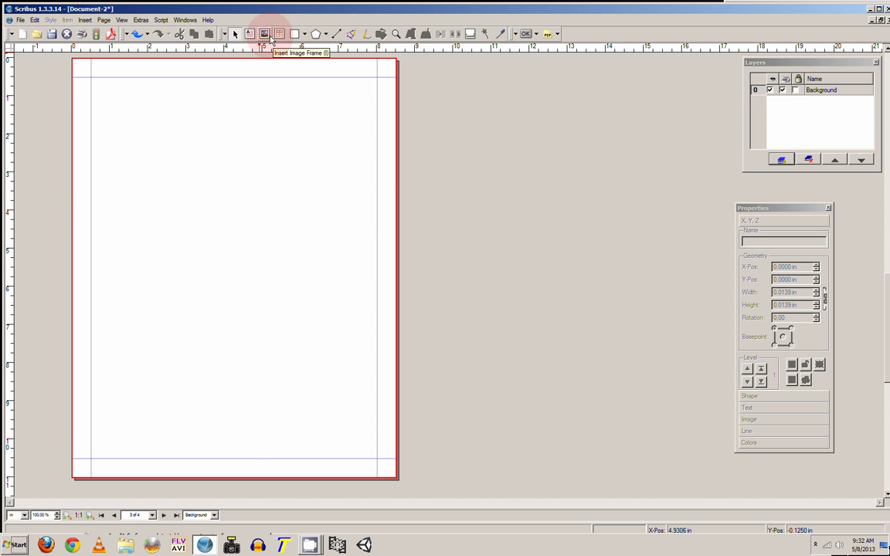
pyautogui.click(85, 20)
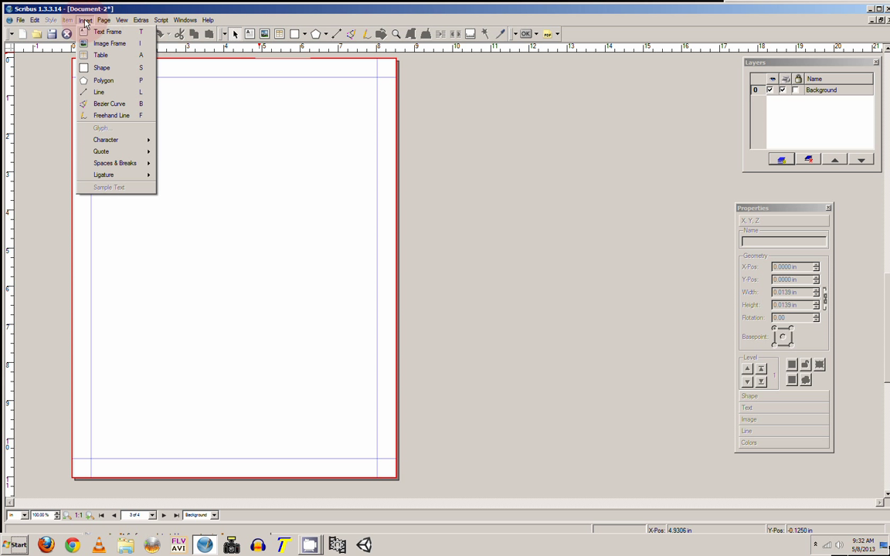
pyautogui.click(85, 21)
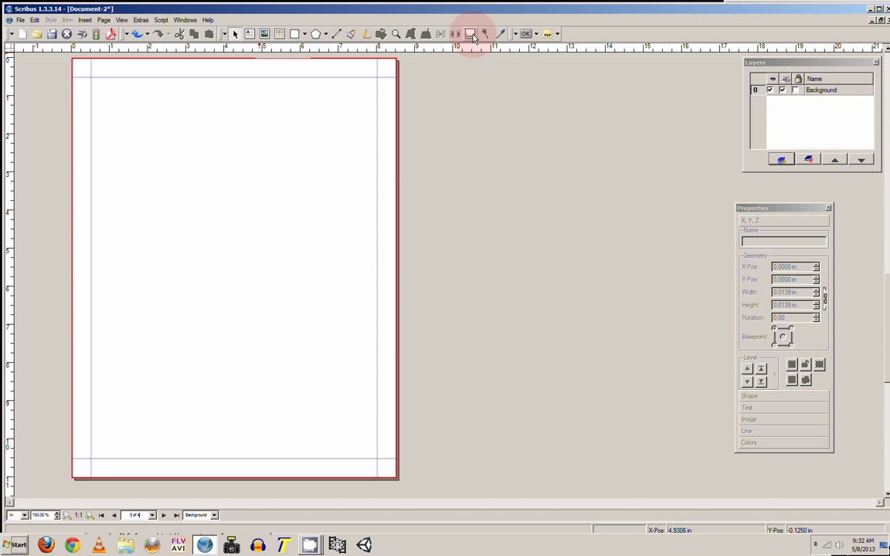
pyautogui.click(536, 35)
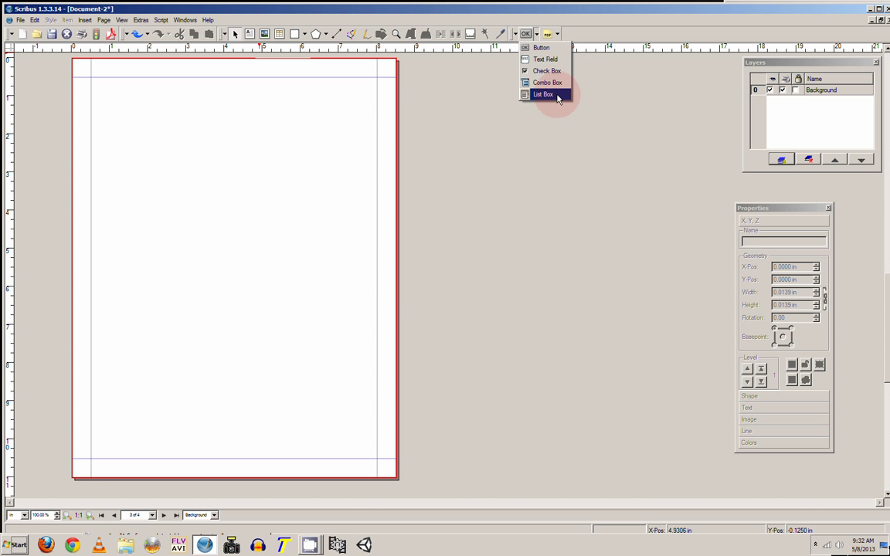
pyautogui.click(577, 58)
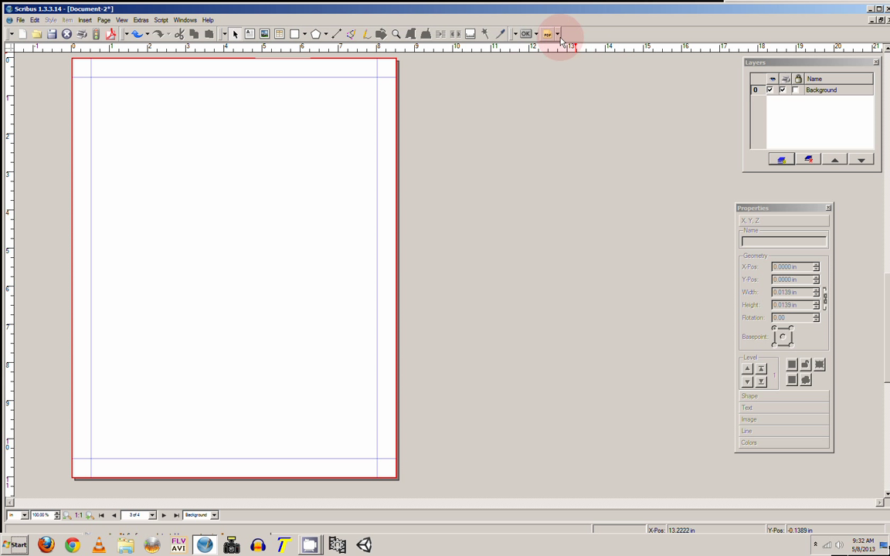
pyautogui.click(559, 36)
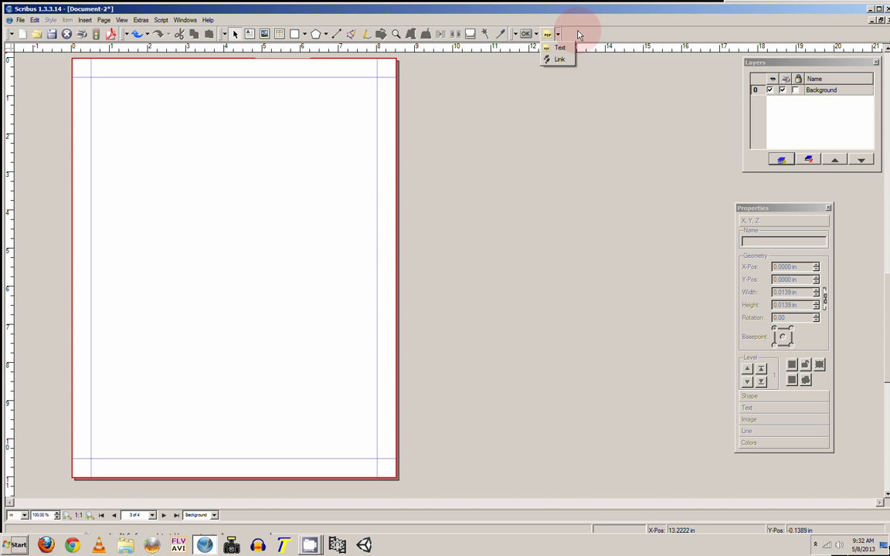
pyautogui.click(562, 82)
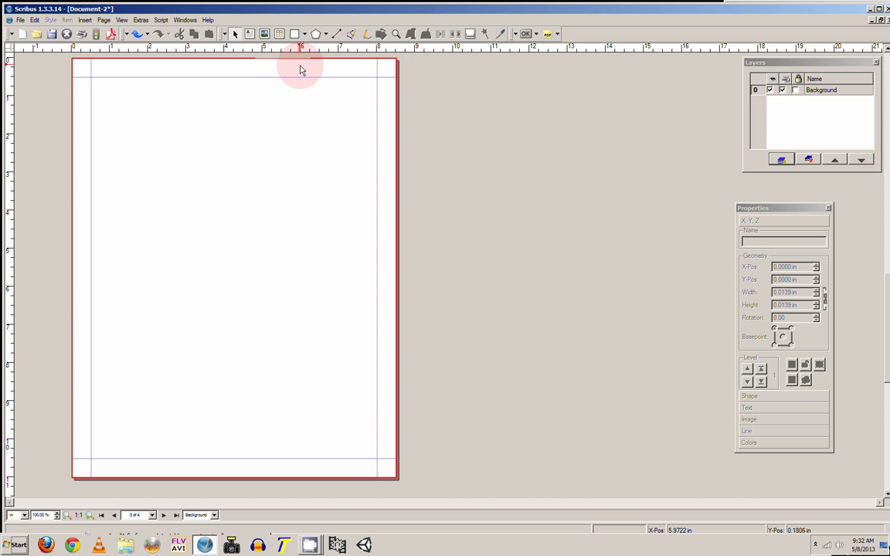
pyautogui.click(141, 21)
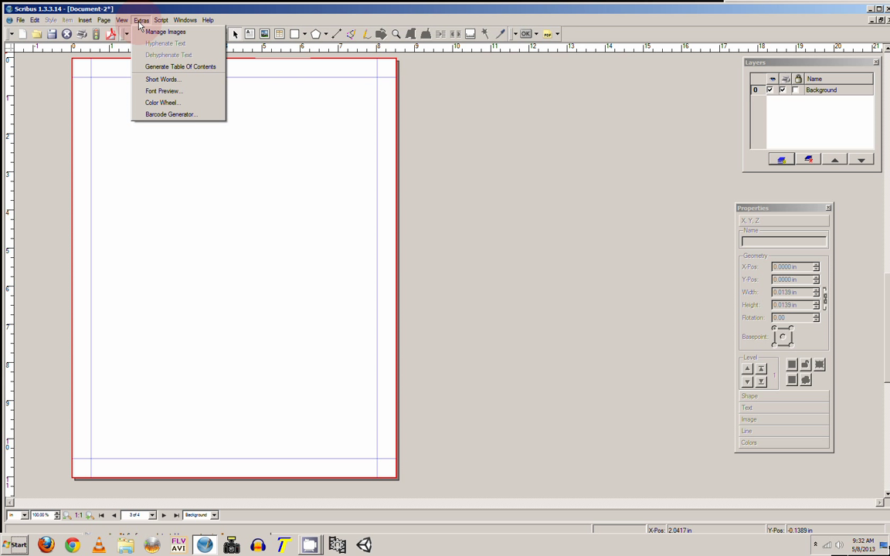
pyautogui.moveTo(161, 24)
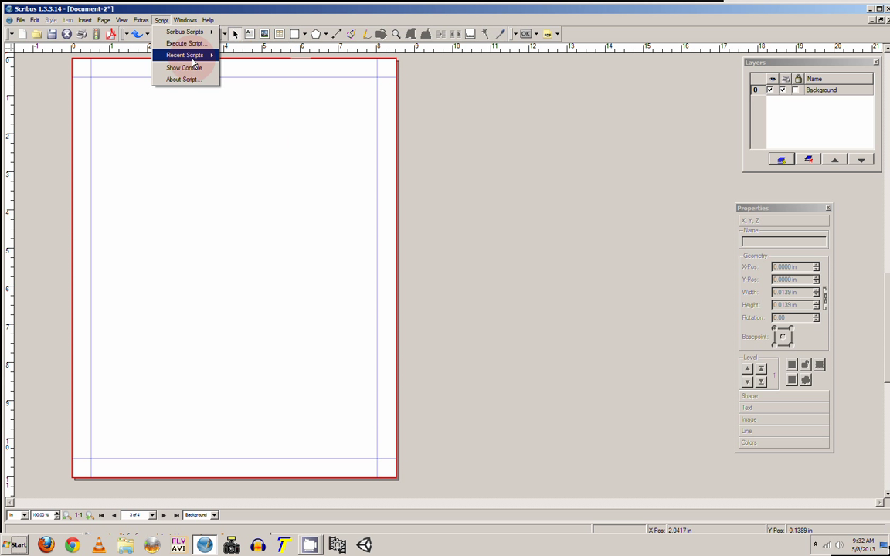
pyautogui.click(282, 106)
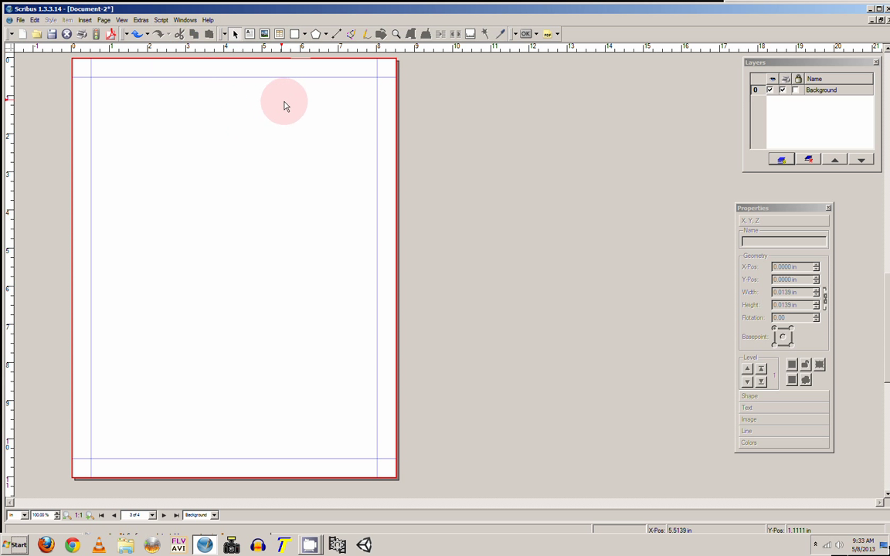
pyautogui.click(185, 21)
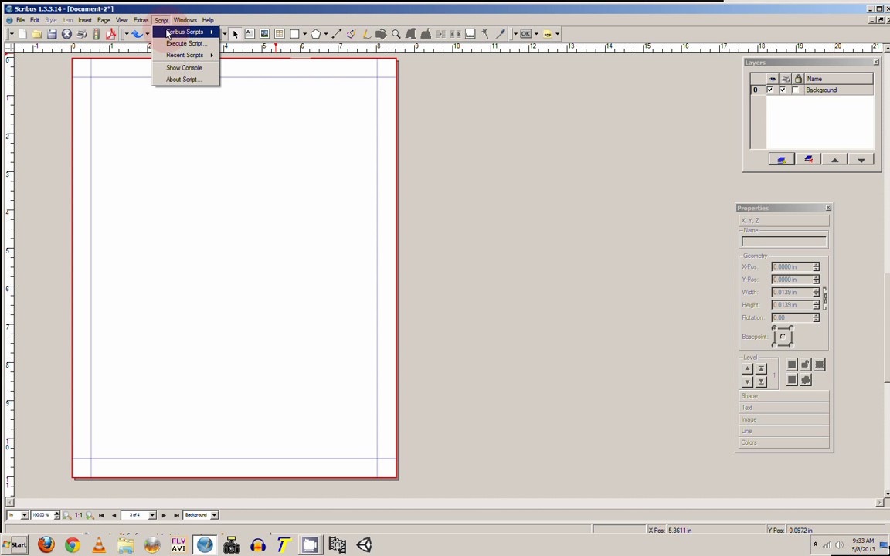
pyautogui.click(175, 79)
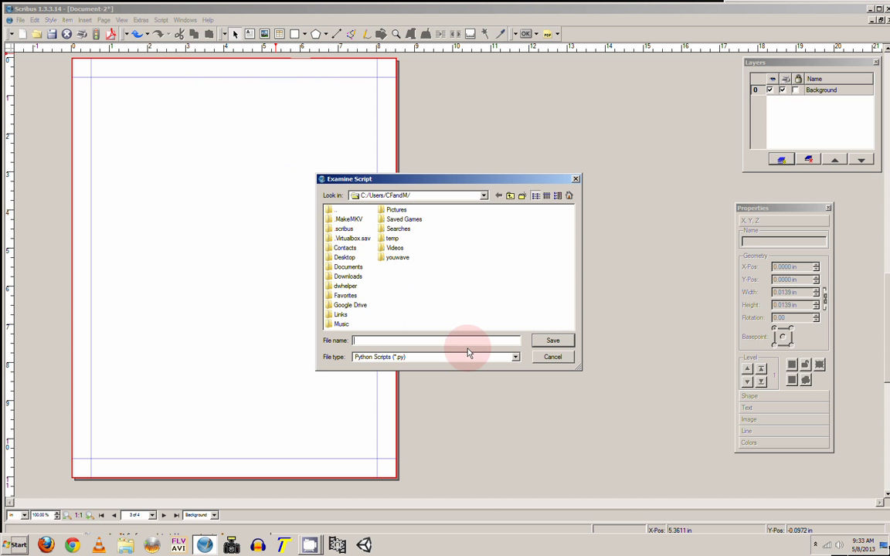
pyautogui.click(539, 361)
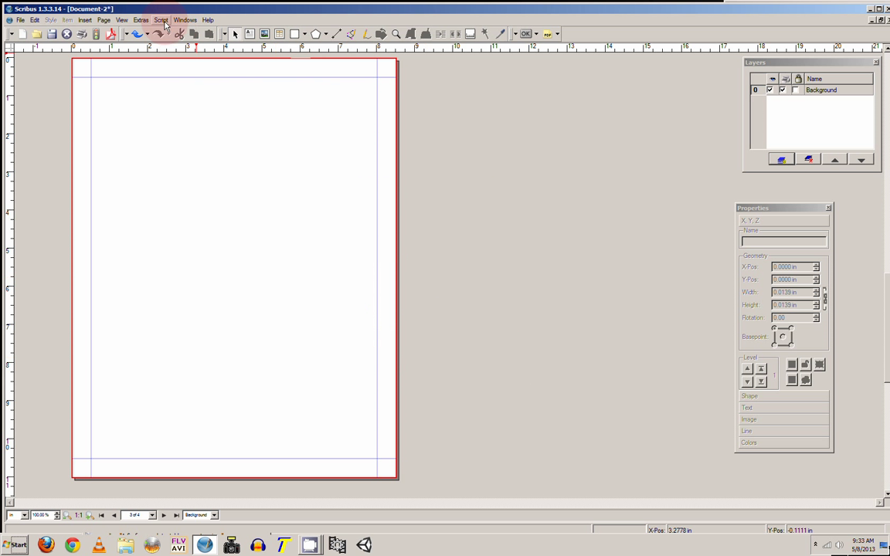
pyautogui.click(160, 20)
pyautogui.click(168, 22)
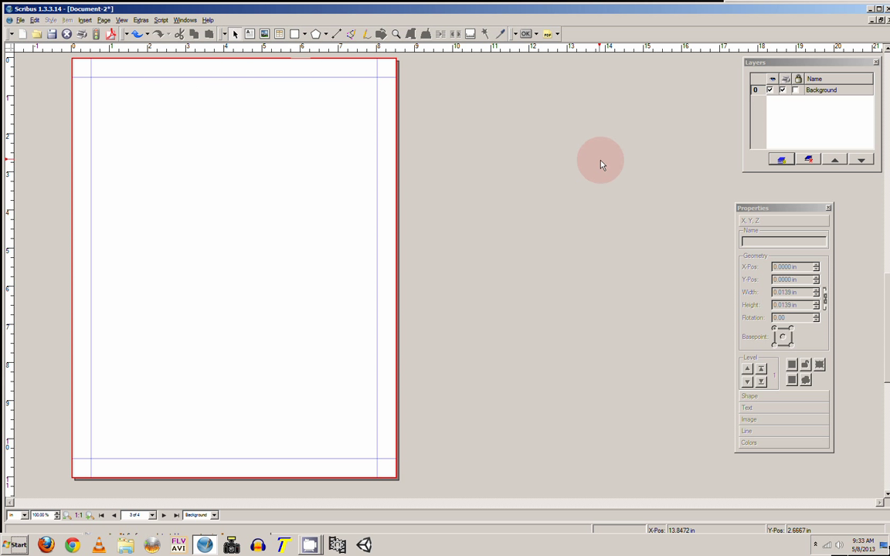
# Move the Layers panel beside the page, leaving the Background layer name unchanged
pyautogui.click(802, 68)
pyautogui.moveTo(802, 68); pyautogui.dragTo(670, 78)
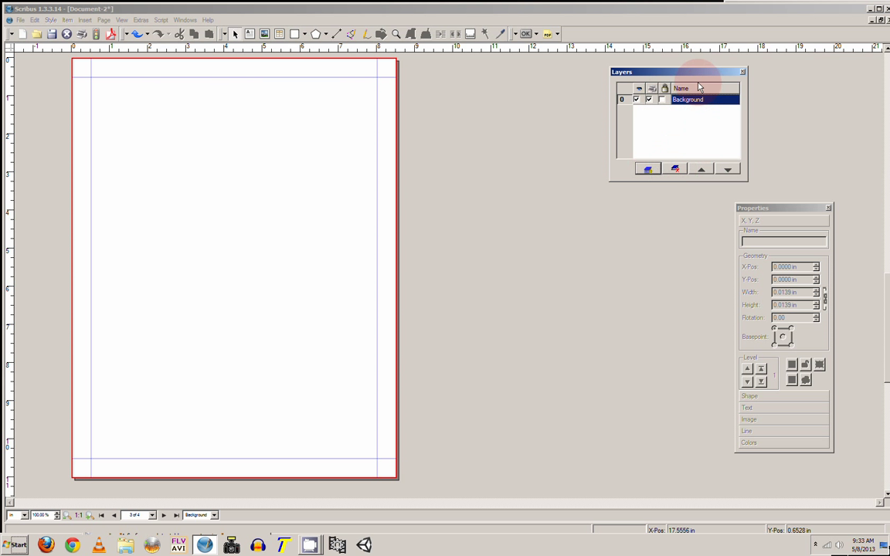
pyautogui.moveTo(698, 72); pyautogui.dragTo(719, 68)
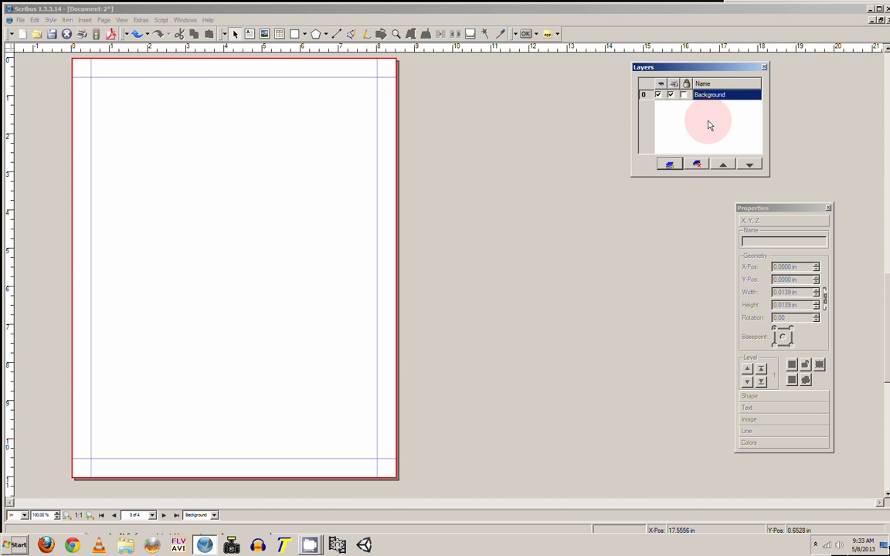
pyautogui.doubleClick(709, 96)
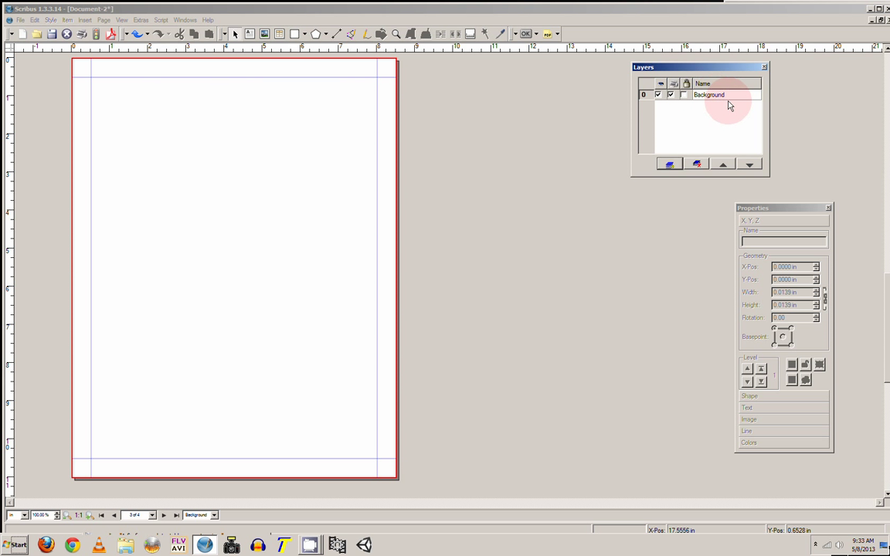
pyautogui.click(728, 106)
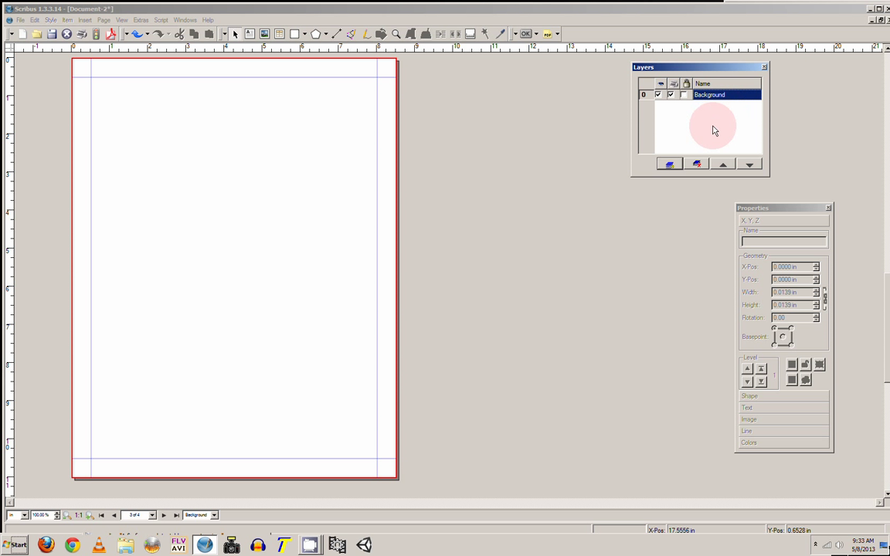
# Fine-tune the Layers and Properties panel positions and select the Background layer
pyautogui.click(713, 71)
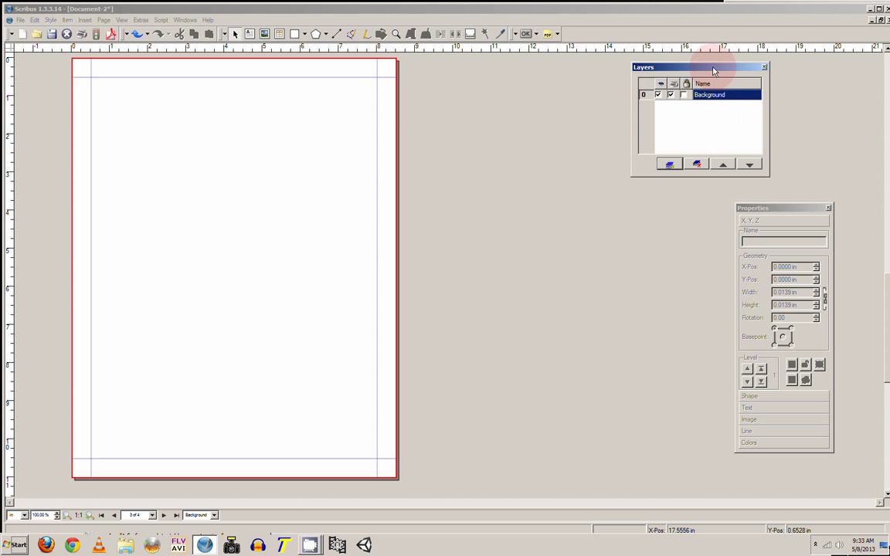
pyautogui.moveTo(713, 71); pyautogui.dragTo(694, 72)
pyautogui.moveTo(767, 209); pyautogui.dragTo(743, 190)
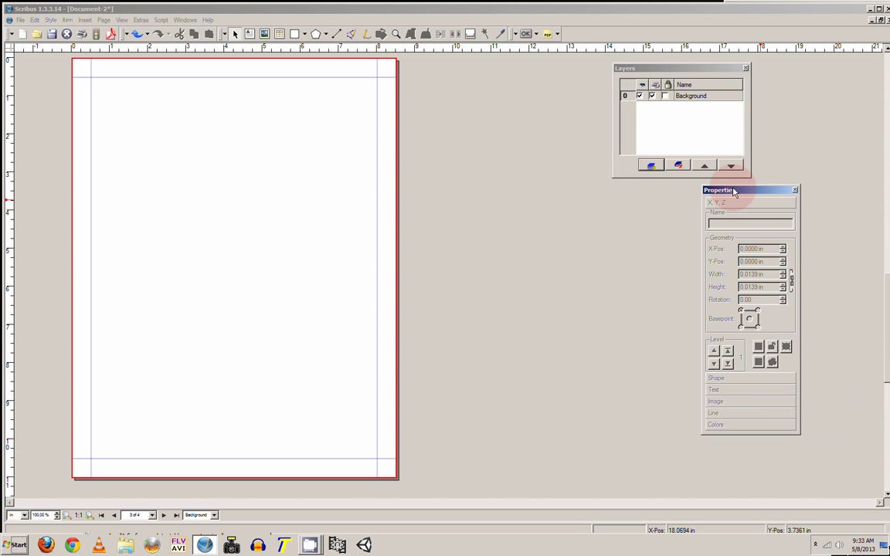
pyautogui.click(701, 101)
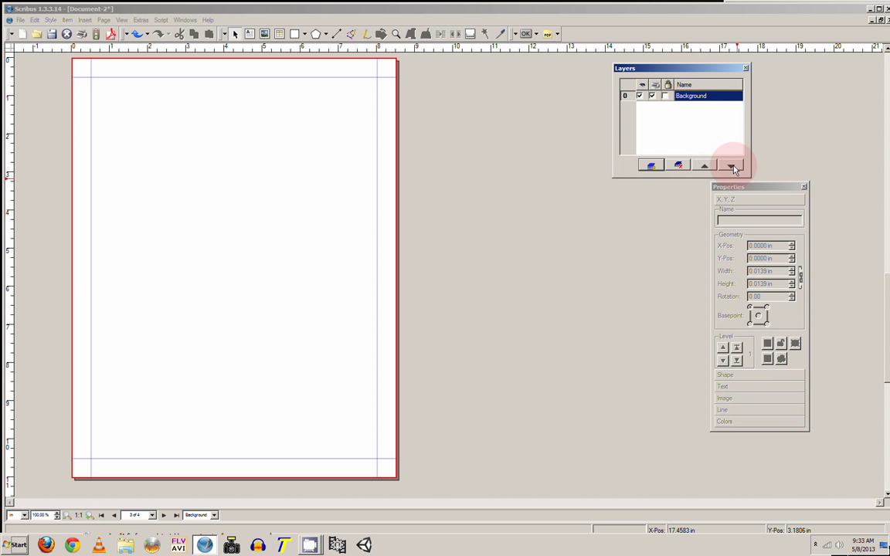
pyautogui.moveTo(749, 189); pyautogui.dragTo(704, 217)
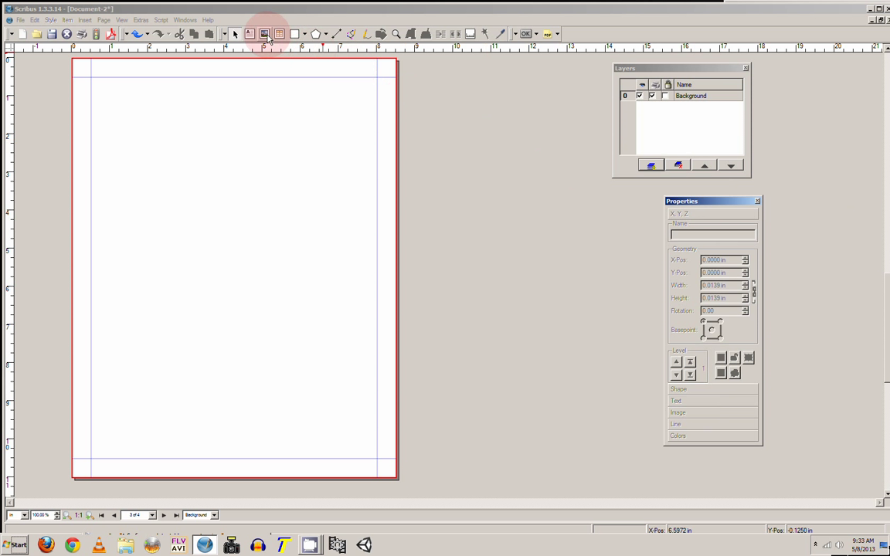
# Draw a black rectangle about 5.9 × 5.2 in near the top of page 3 and nudge it down-right
pyautogui.click(300, 38)
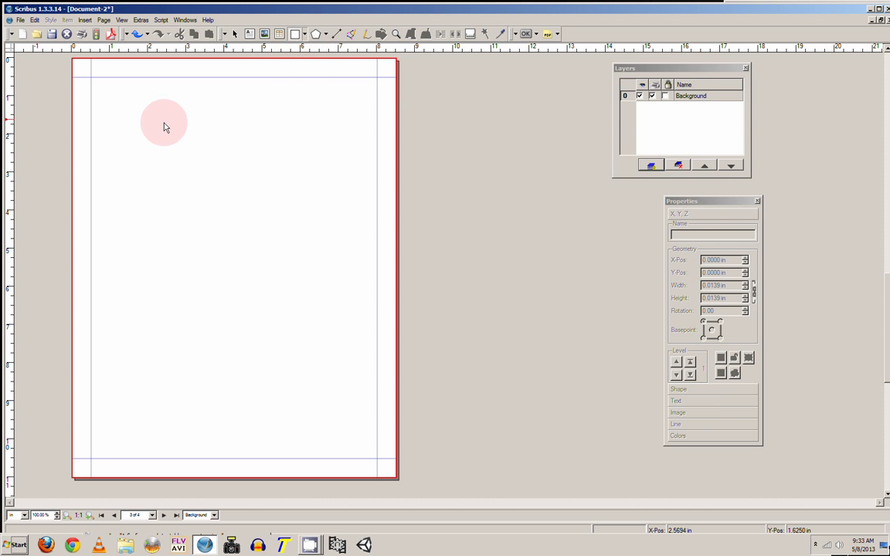
pyautogui.moveTo(109, 106); pyautogui.dragTo(335, 305)
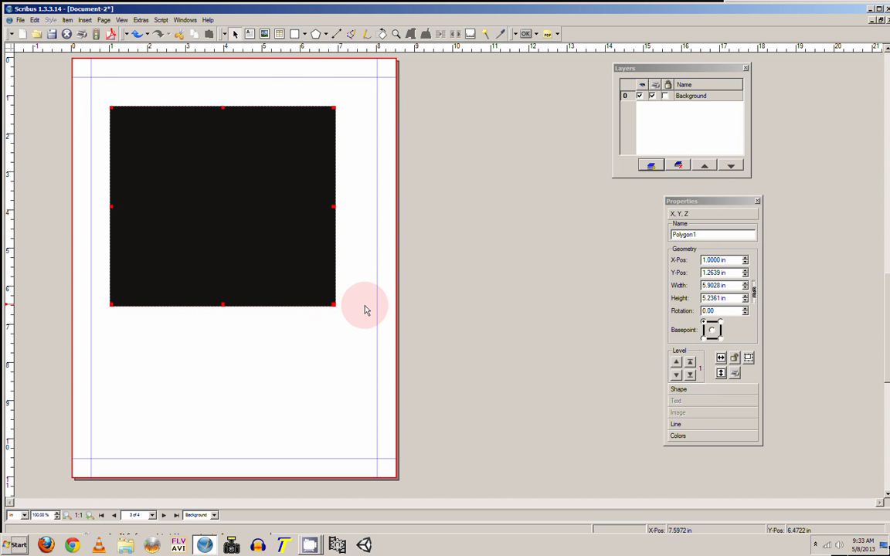
pyautogui.click(234, 34)
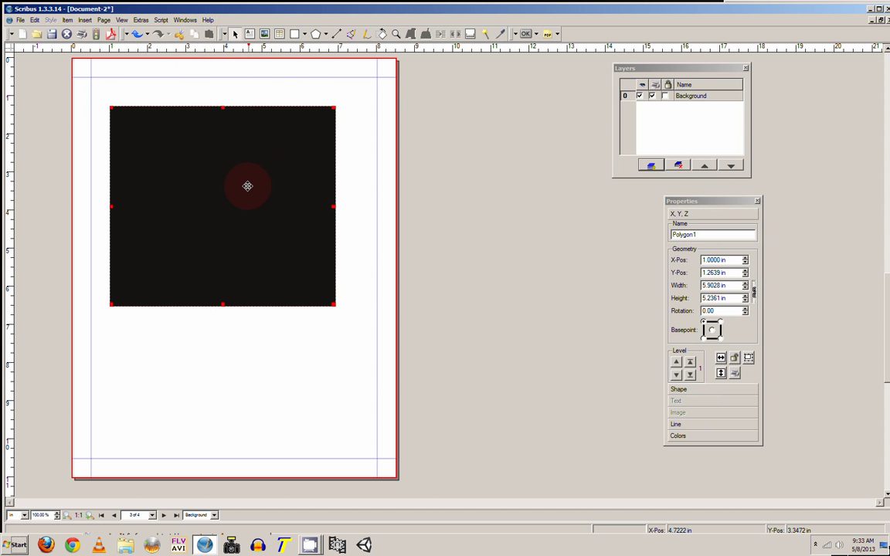
pyautogui.moveTo(246, 131); pyautogui.dragTo(287, 176)
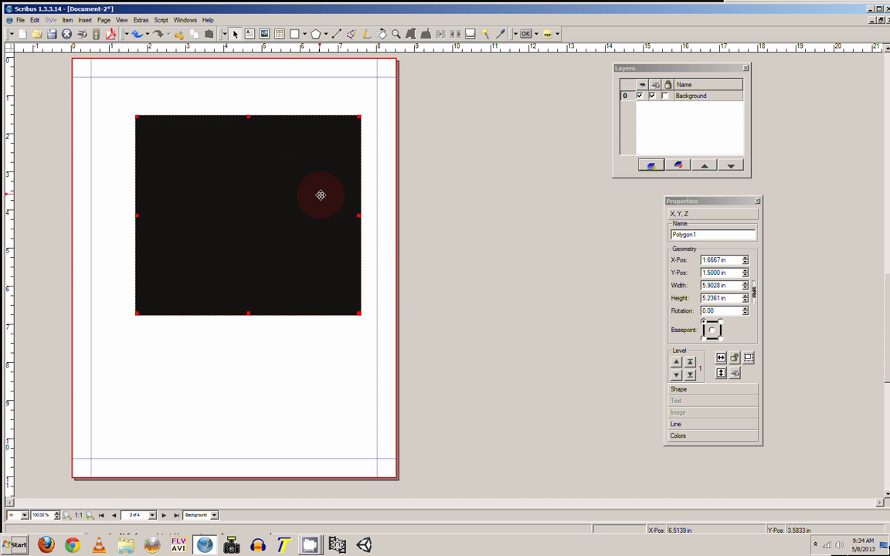
pyautogui.moveTo(702, 206); pyautogui.dragTo(543, 139)
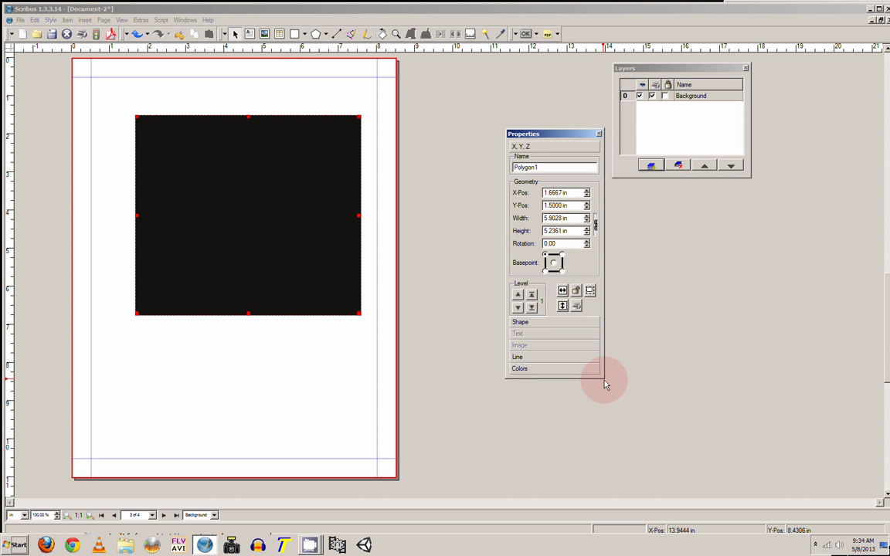
# Apply the right-pointing triangle preset from Properties > Shape to the rectangle and enter Edit Shape
pyautogui.click(528, 323)
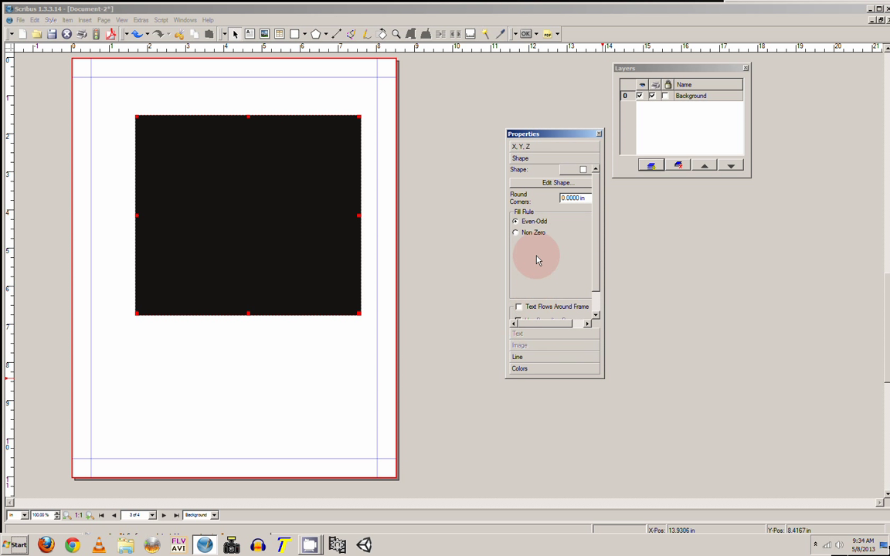
pyautogui.click(572, 170)
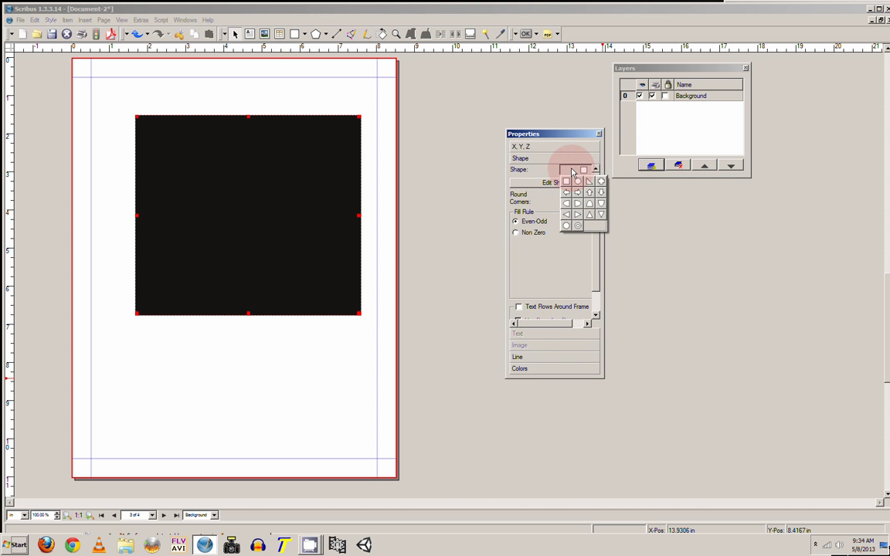
pyautogui.click(589, 182)
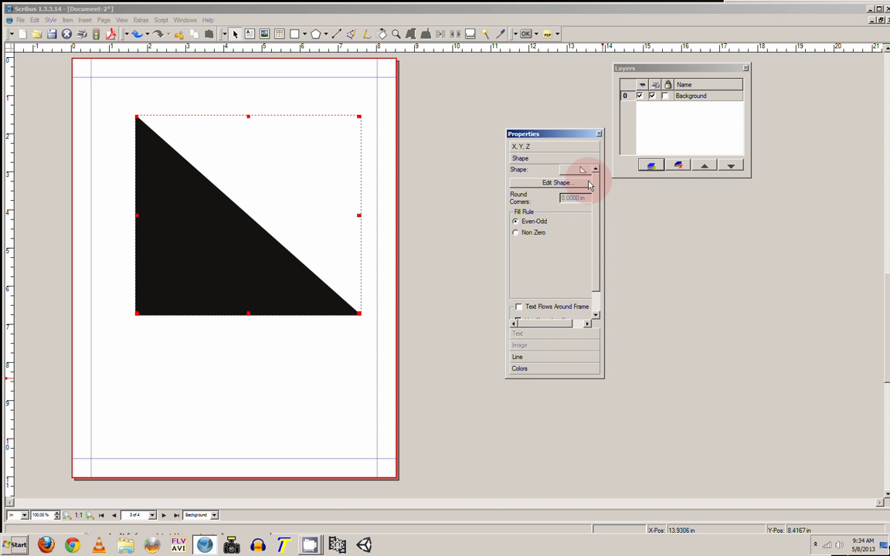
pyautogui.click(581, 172)
pyautogui.click(600, 184)
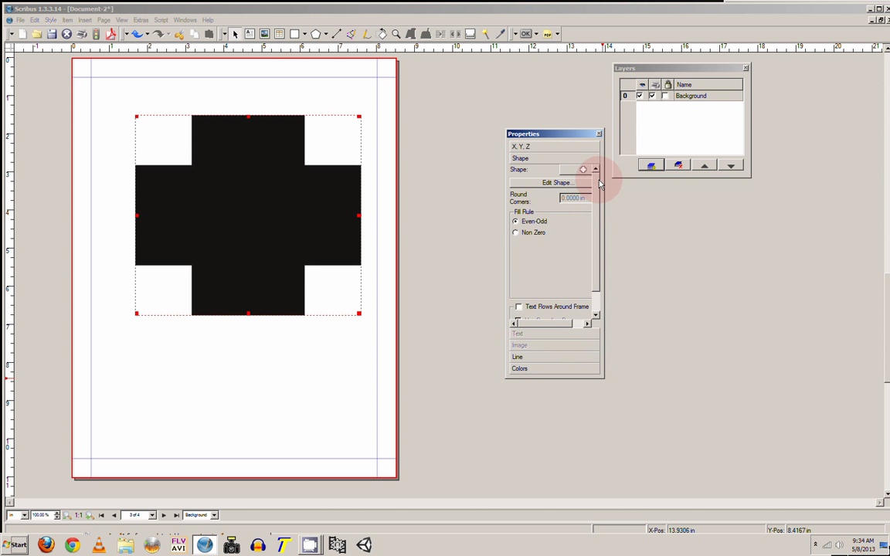
pyautogui.click(585, 170)
pyautogui.click(582, 219)
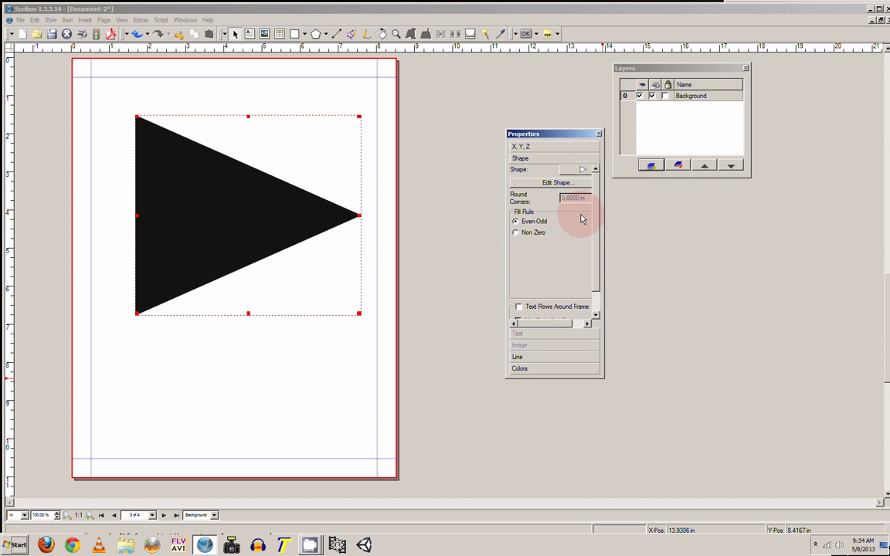
pyautogui.click(551, 183)
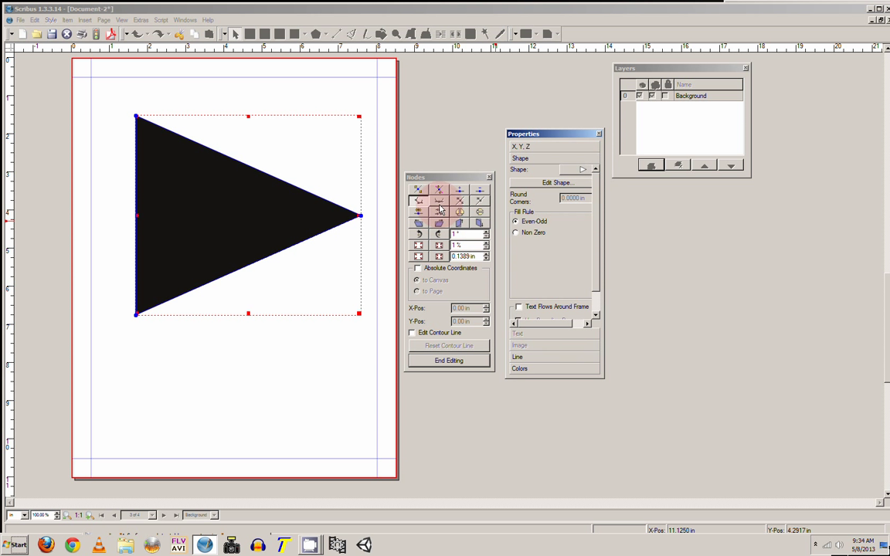
# Drag the right tip up and inward and the top-left node right and down, then close Nodes
pyautogui.click(359, 215)
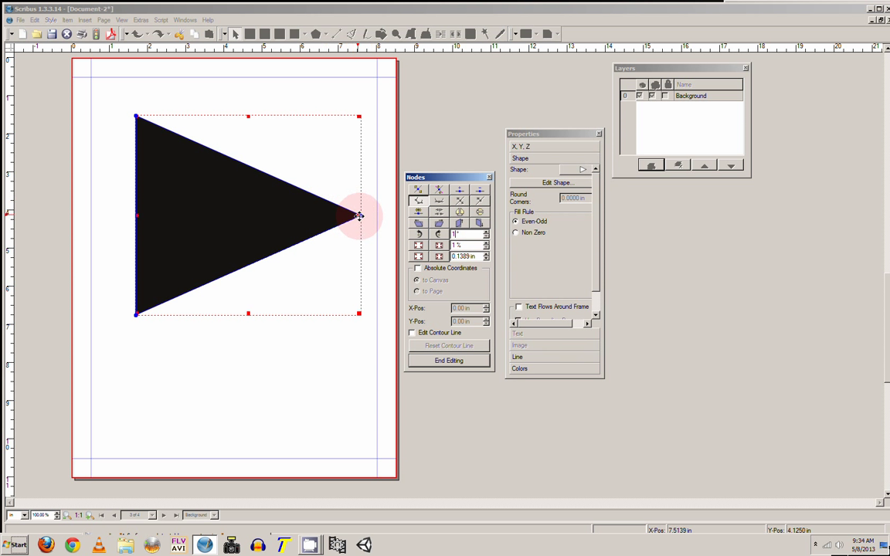
pyautogui.moveTo(359, 216); pyautogui.dragTo(291, 177)
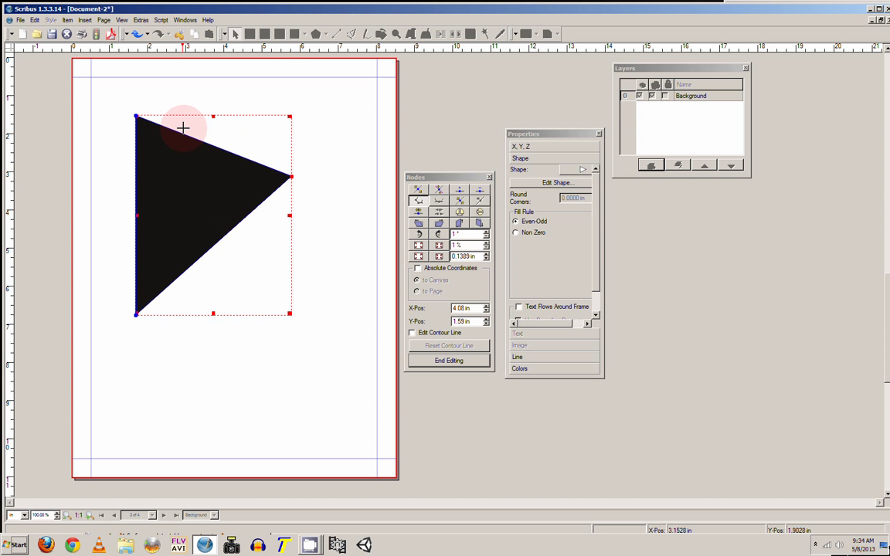
pyautogui.moveTo(136, 118); pyautogui.dragTo(175, 151)
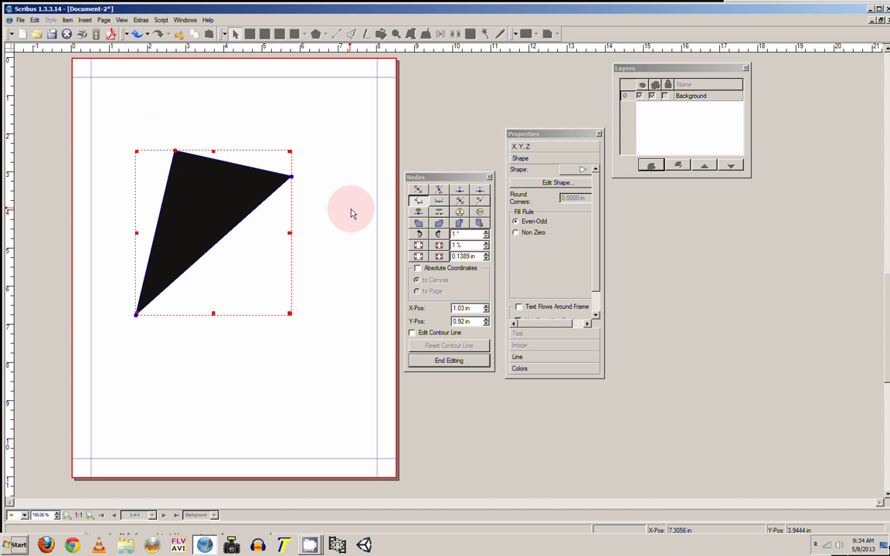
pyautogui.moveTo(435, 180); pyautogui.dragTo(665, 196)
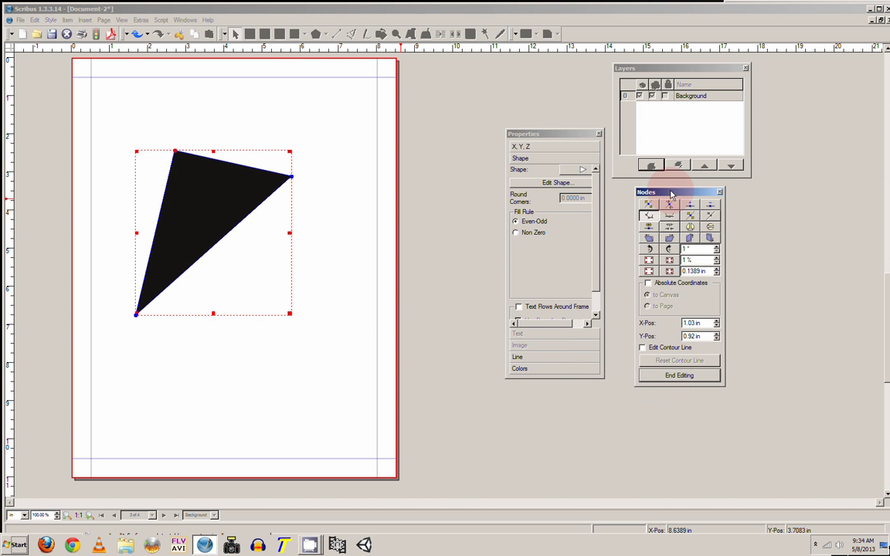
pyautogui.click(721, 192)
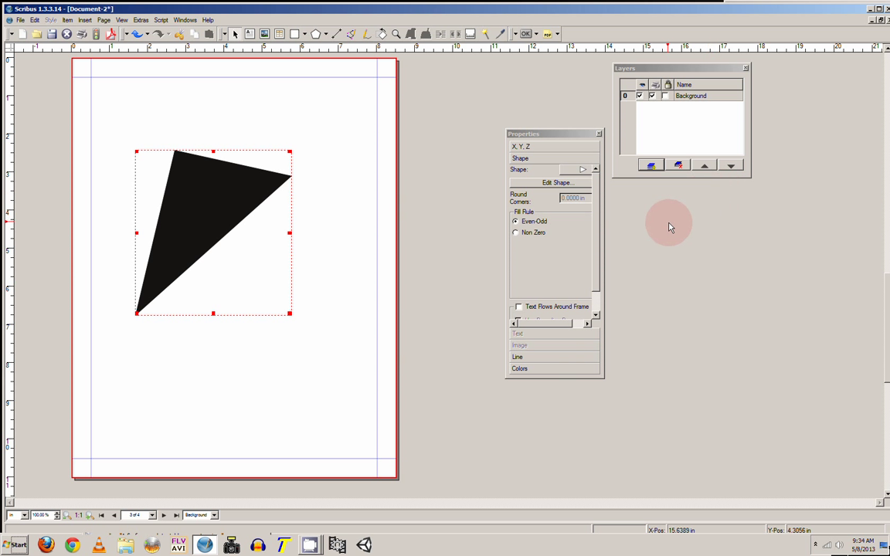
# Move the black triangle to X 2.2084 in, Y 2.2639 in, keeping its 4.0833 × 4.3194 in size
pyautogui.click(533, 146)
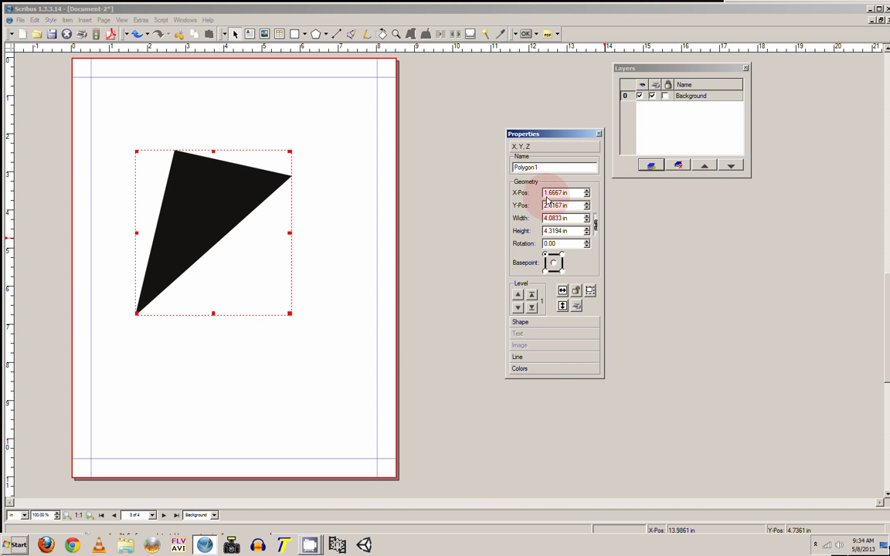
pyautogui.moveTo(540, 135); pyautogui.dragTo(533, 120)
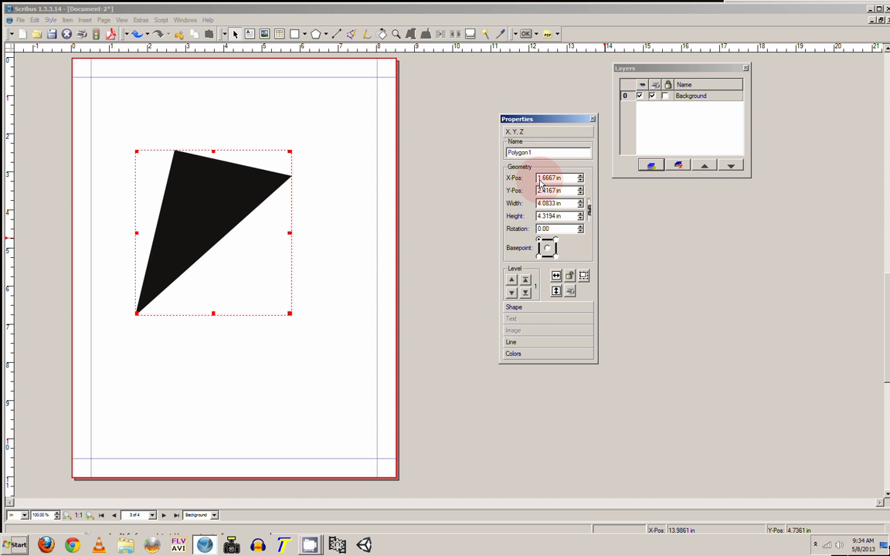
pyautogui.click(580, 181)
pyautogui.click(581, 178)
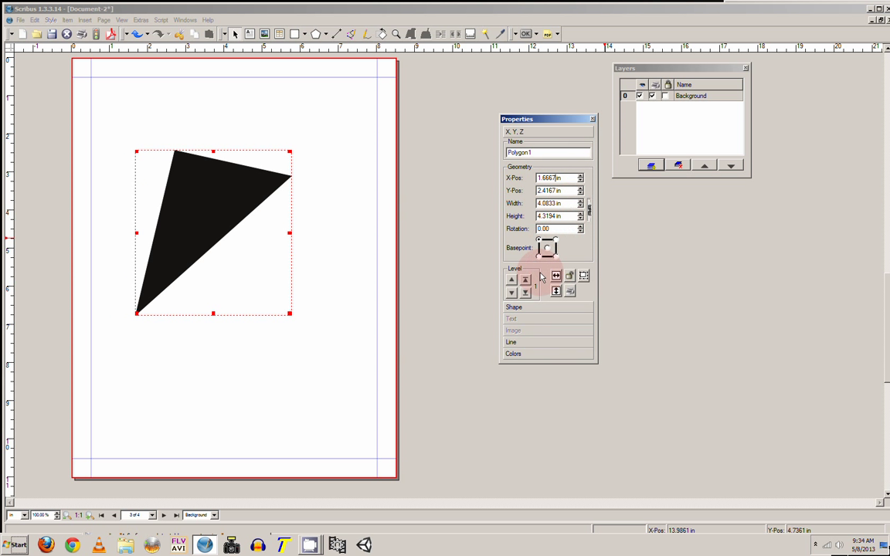
pyautogui.moveTo(193, 196); pyautogui.dragTo(214, 189)
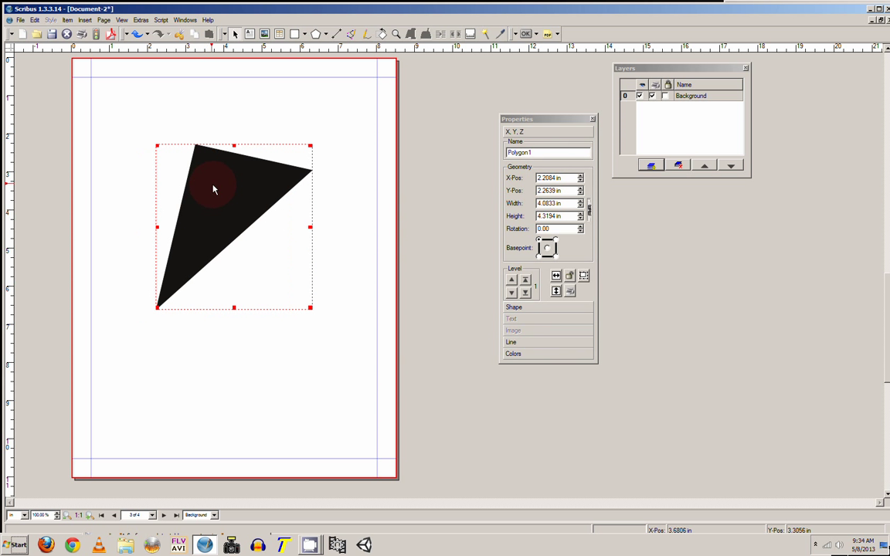
pyautogui.click(531, 342)
# Fill the triangle with the pale Azure1 colour
pyautogui.click(516, 354)
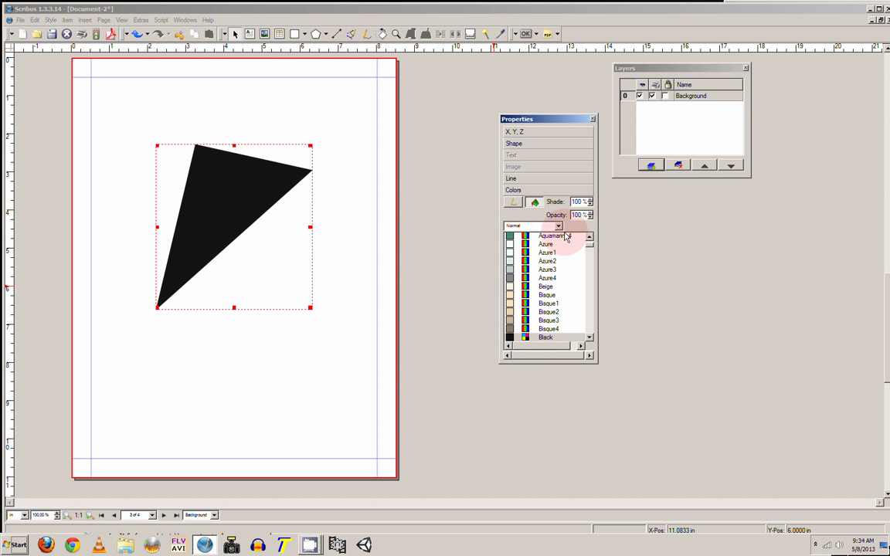
pyautogui.click(533, 202)
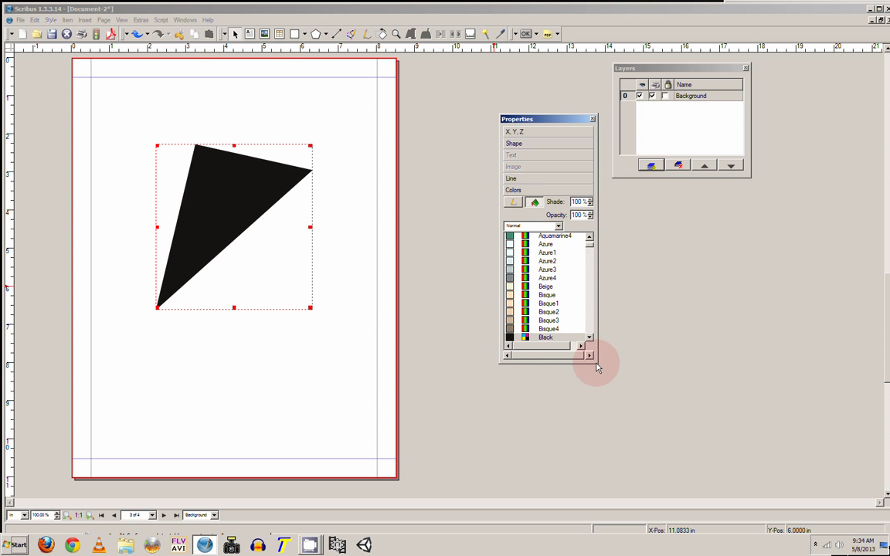
pyautogui.click(512, 294)
pyautogui.click(512, 262)
pyautogui.click(510, 253)
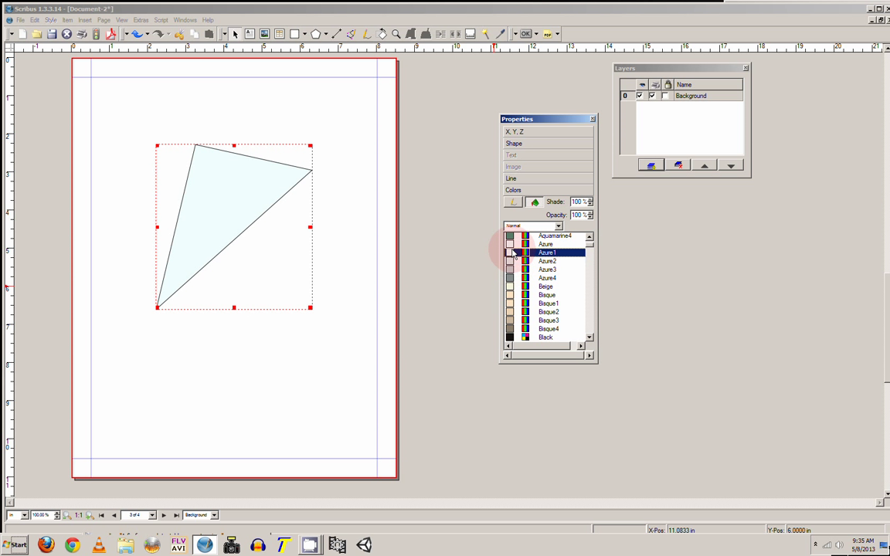
# Give the triangle a Brown3 outline and close the Properties panel
pyautogui.click(517, 204)
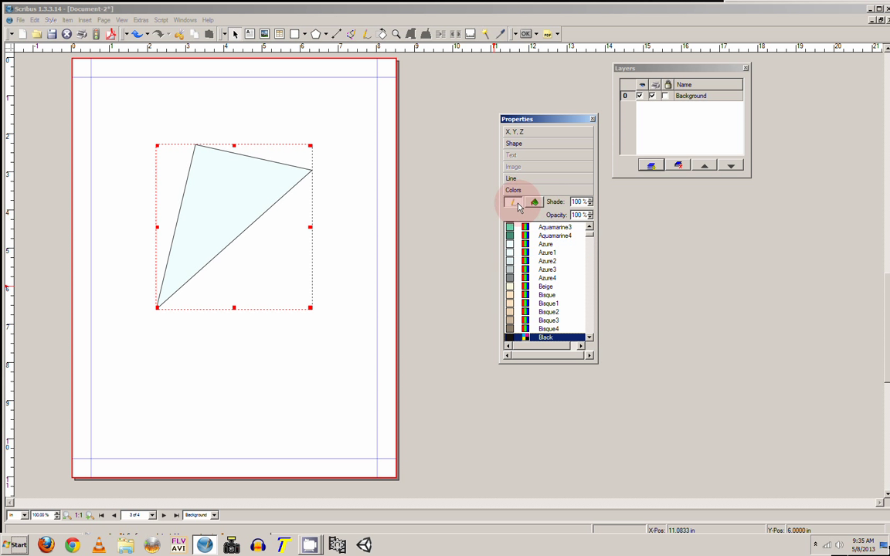
pyautogui.click(516, 235)
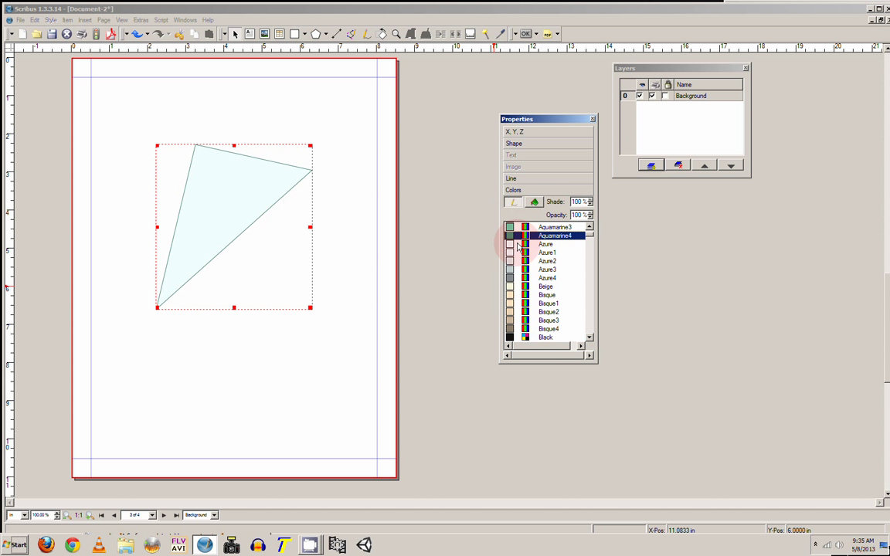
pyautogui.click(516, 312)
pyautogui.scroll(-5, 566, 309)
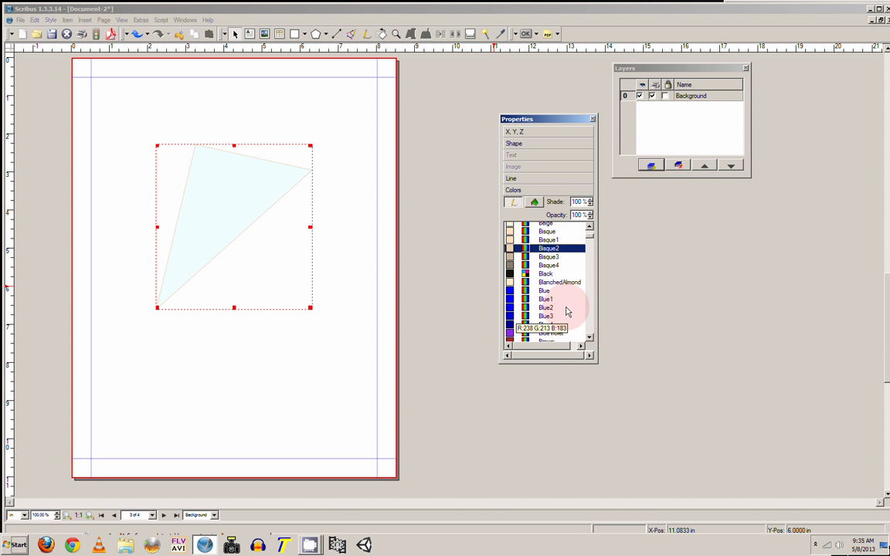
pyautogui.scroll(2, 566, 309)
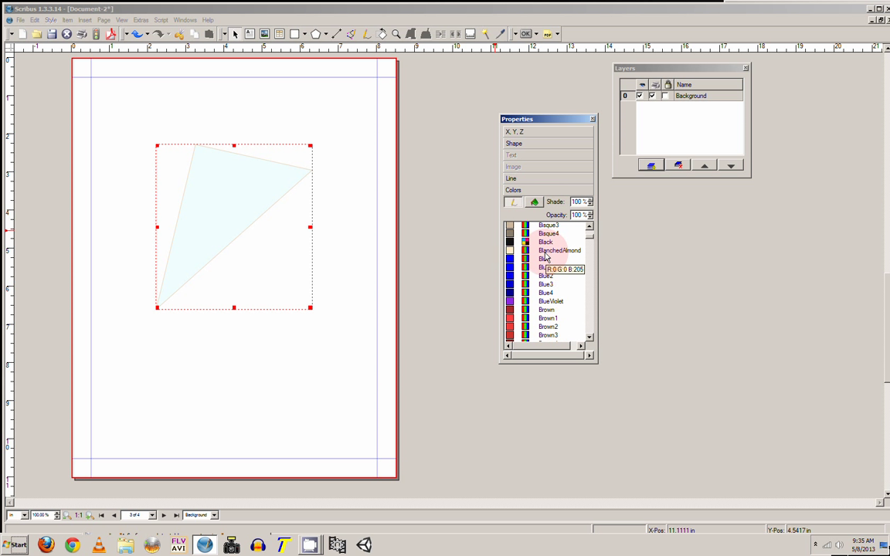
pyautogui.click(514, 242)
pyautogui.scroll(-3, 548, 294)
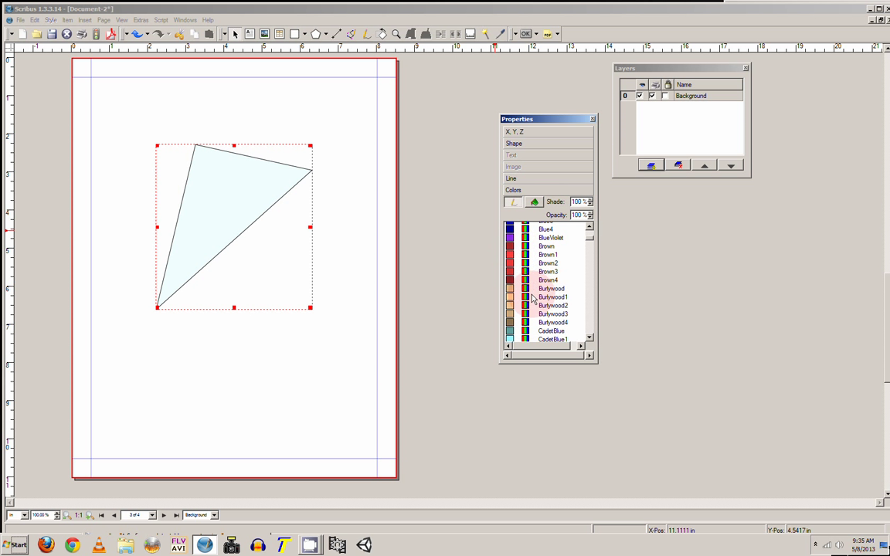
pyautogui.click(516, 272)
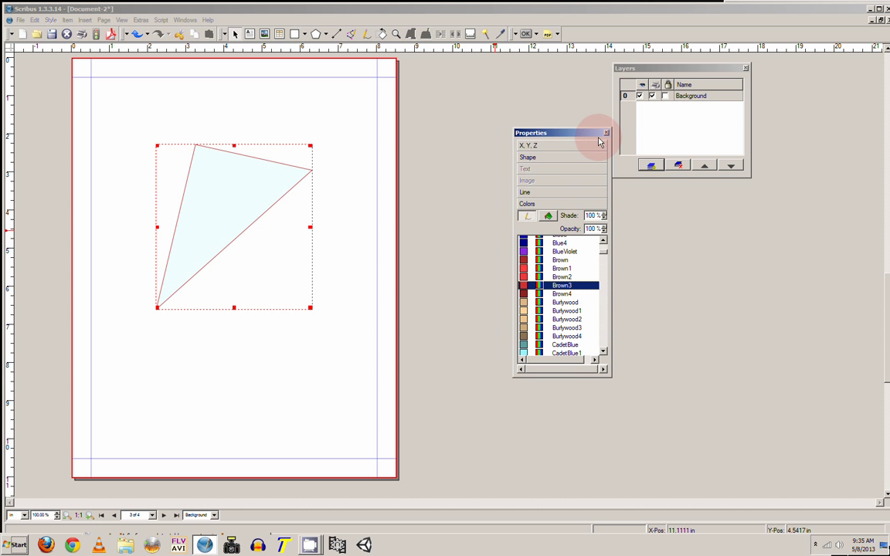
pyautogui.click(593, 119)
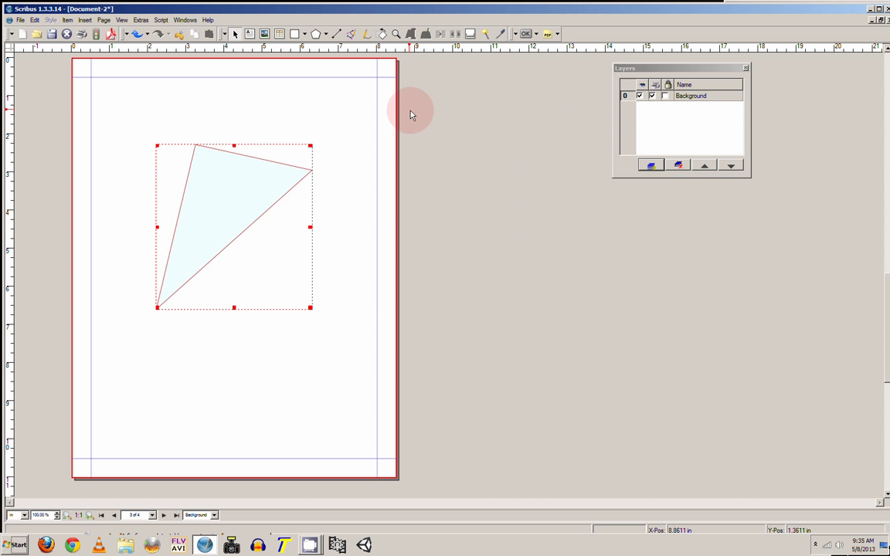
# Rotate the azure triangle clockwise by a modest angle with the Rotate tool
pyautogui.click(382, 35)
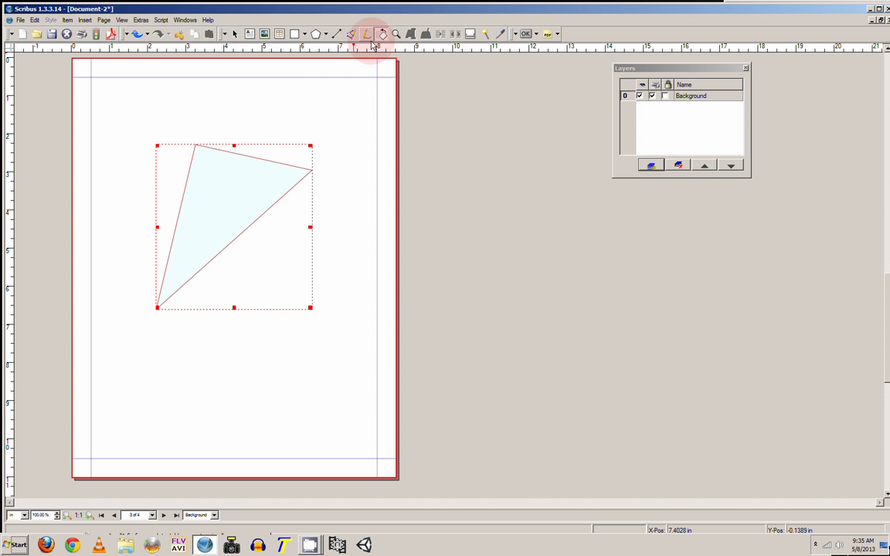
pyautogui.moveTo(311, 146); pyautogui.dragTo(255, 193)
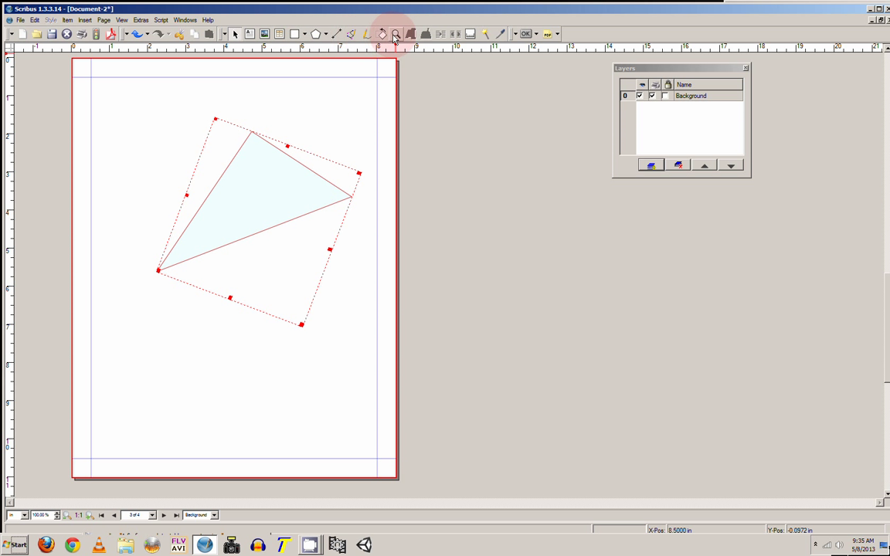
pyautogui.click(340, 35)
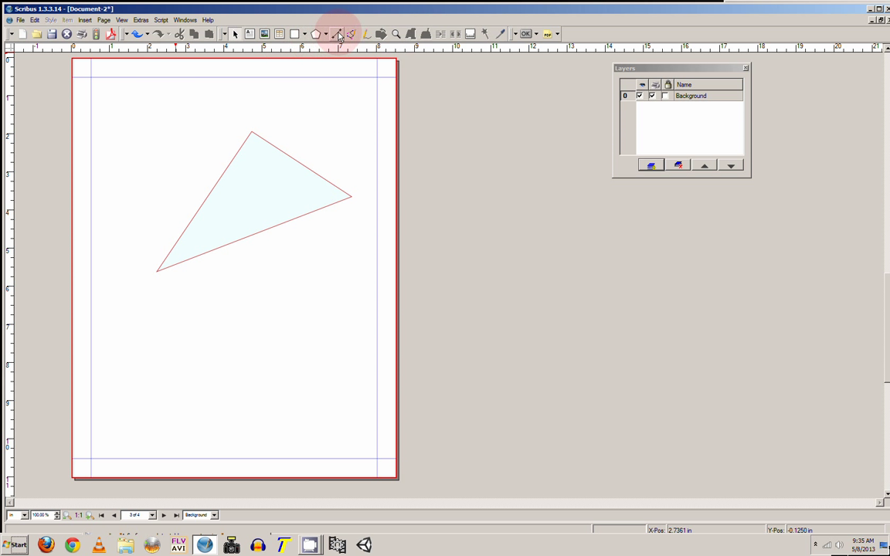
# Draw a short diagonal line inside the triangle and measure it: 1.9588 in at 321.9112°
pyautogui.click(151, 112)
pyautogui.moveTo(129, 132); pyautogui.dragTo(222, 89)
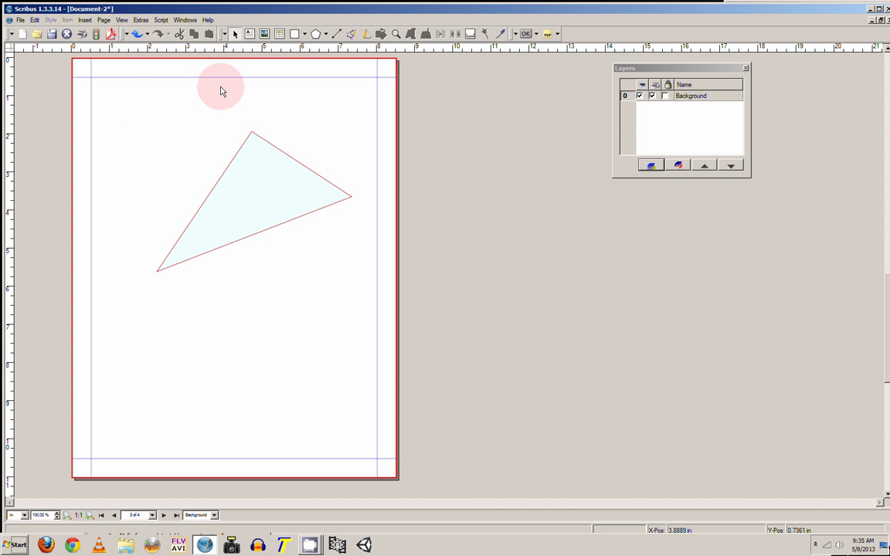
pyautogui.moveTo(236, 150); pyautogui.dragTo(307, 219)
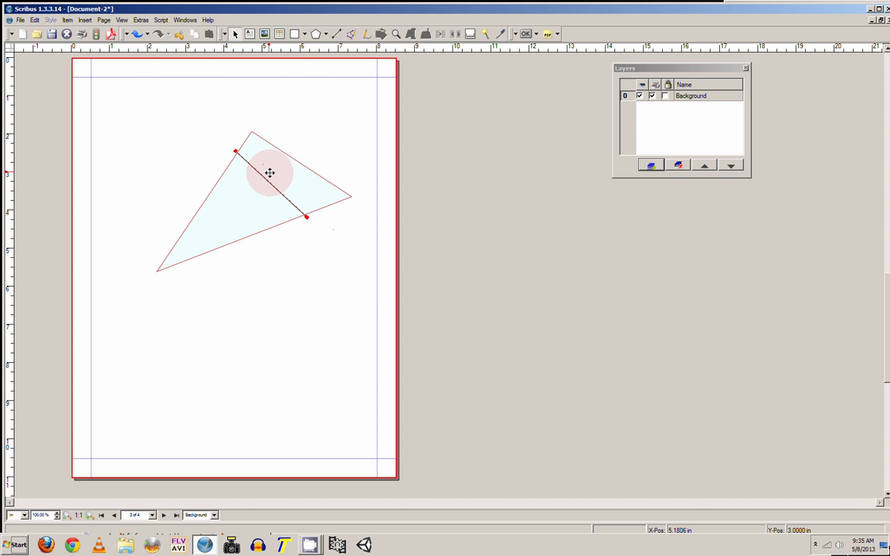
pyautogui.moveTo(269, 172); pyautogui.dragTo(271, 172)
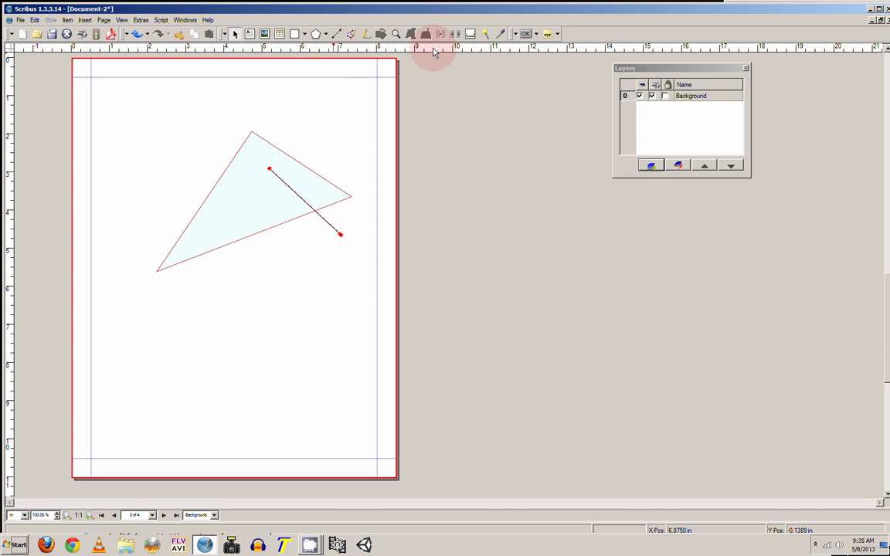
pyautogui.click(470, 37)
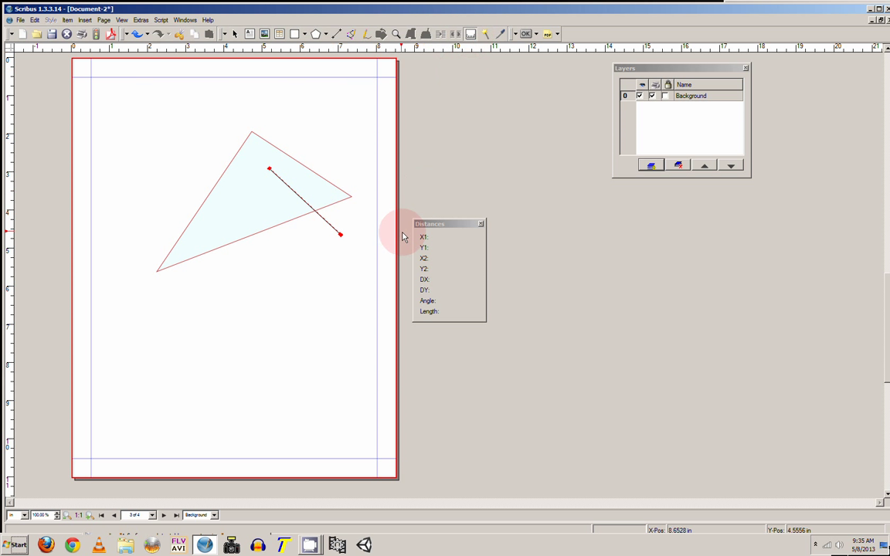
pyautogui.moveTo(219, 177); pyautogui.dragTo(279, 223)
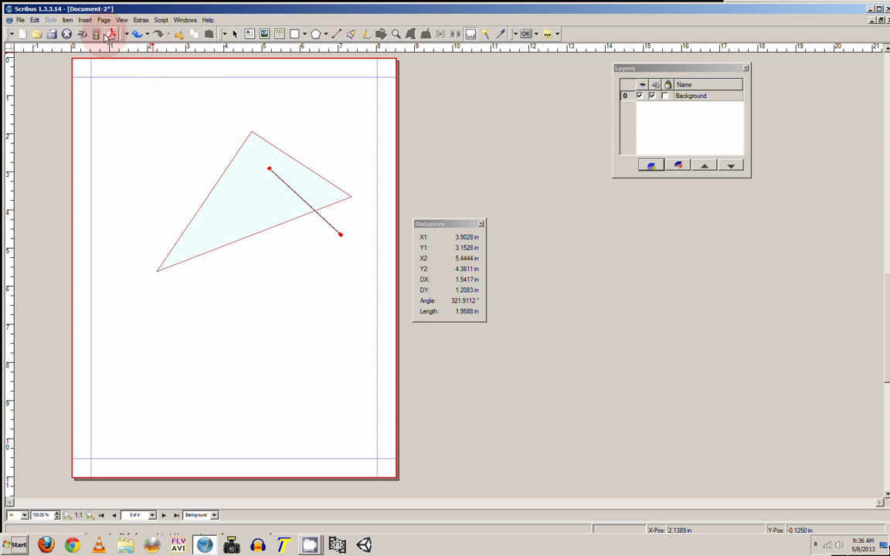
pyautogui.click(21, 20)
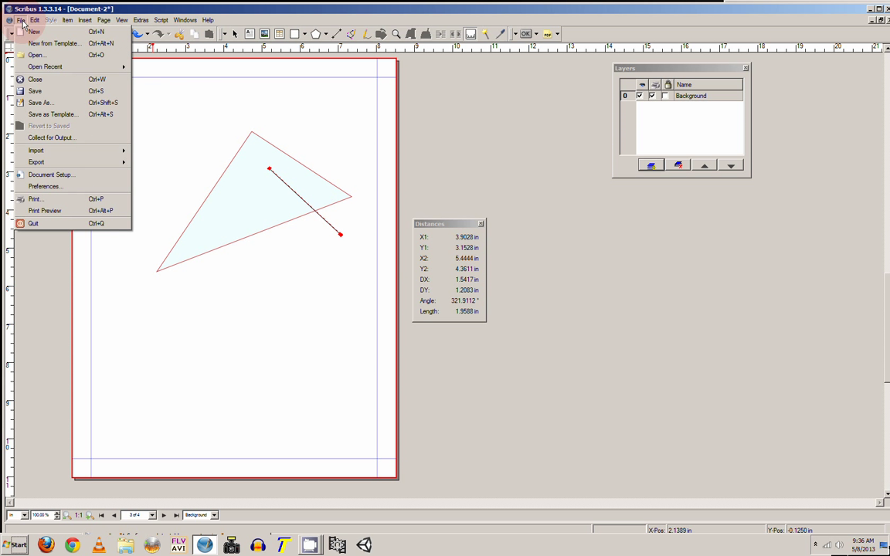
pyautogui.click(60, 104)
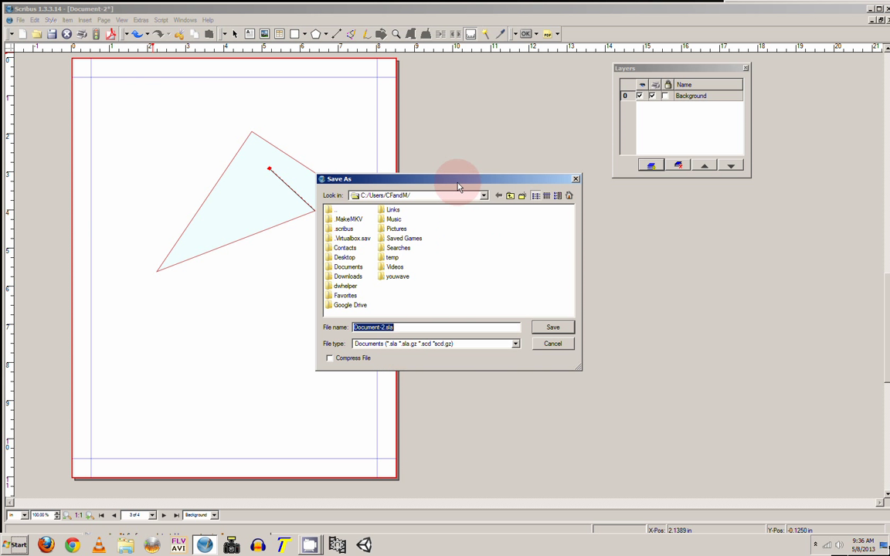
pyautogui.moveTo(458, 186); pyautogui.dragTo(452, 139)
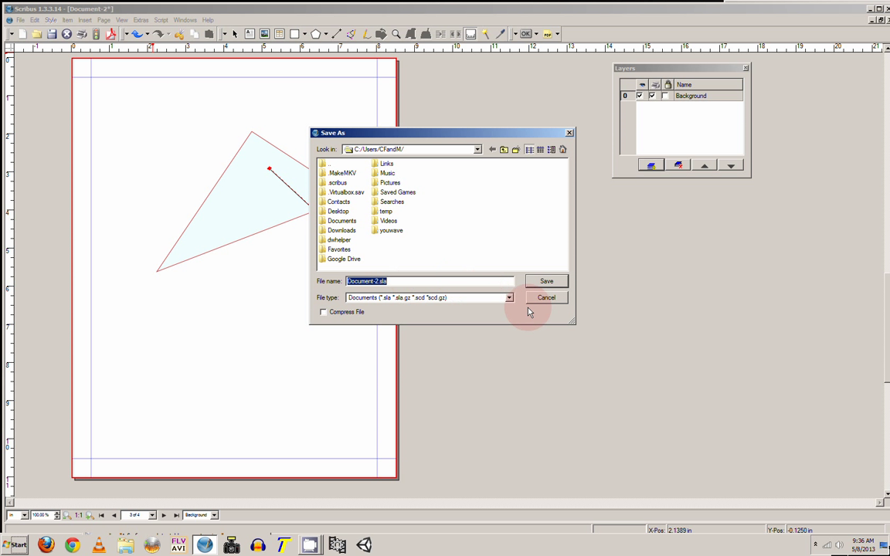
pyautogui.click(545, 299)
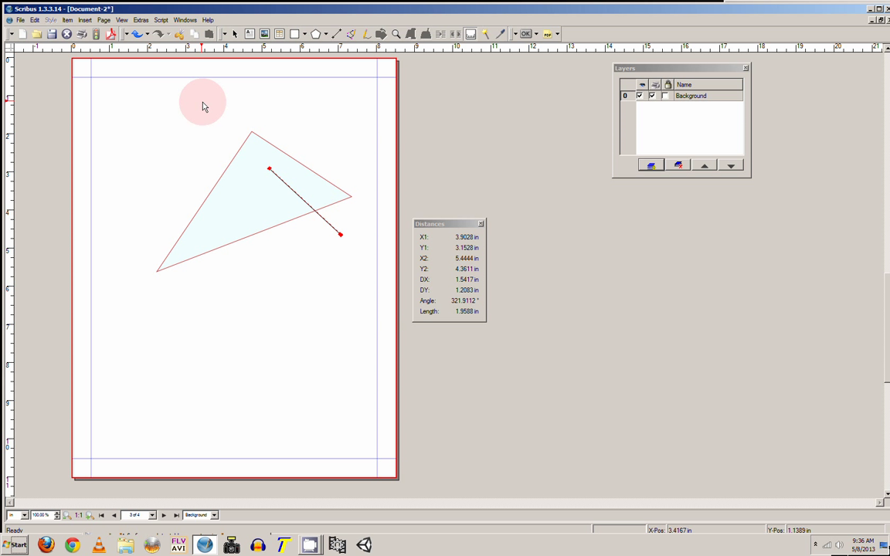
# Open the Save as PDF dialog from File > Export, targeting Document-2.pdf
pyautogui.click(22, 21)
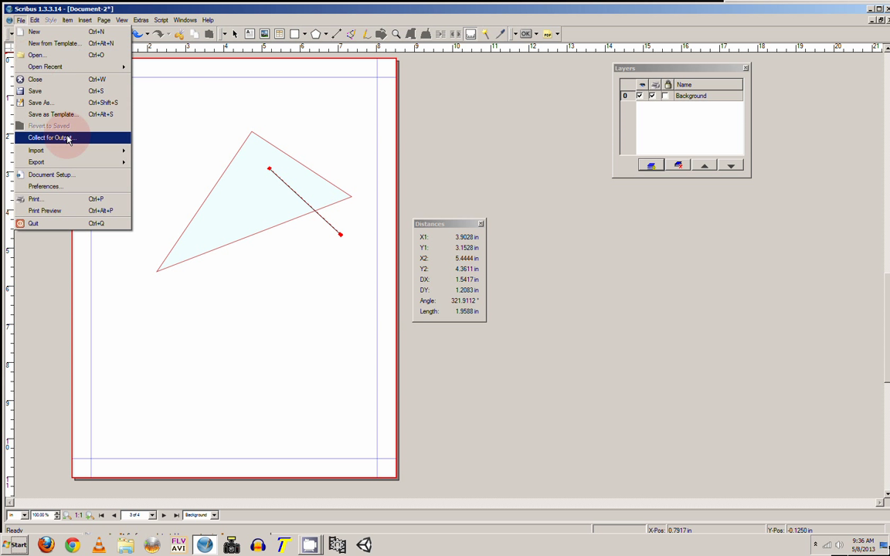
pyautogui.moveTo(76, 162)
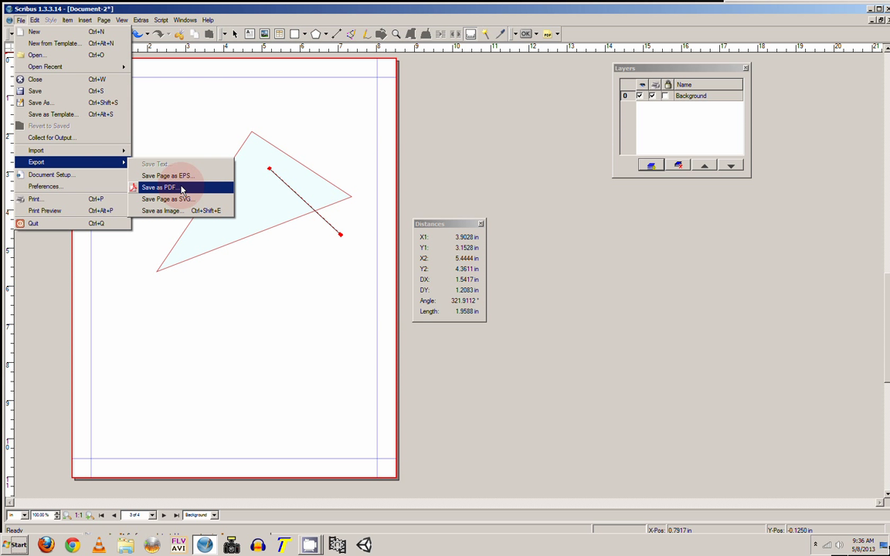
pyautogui.click(182, 188)
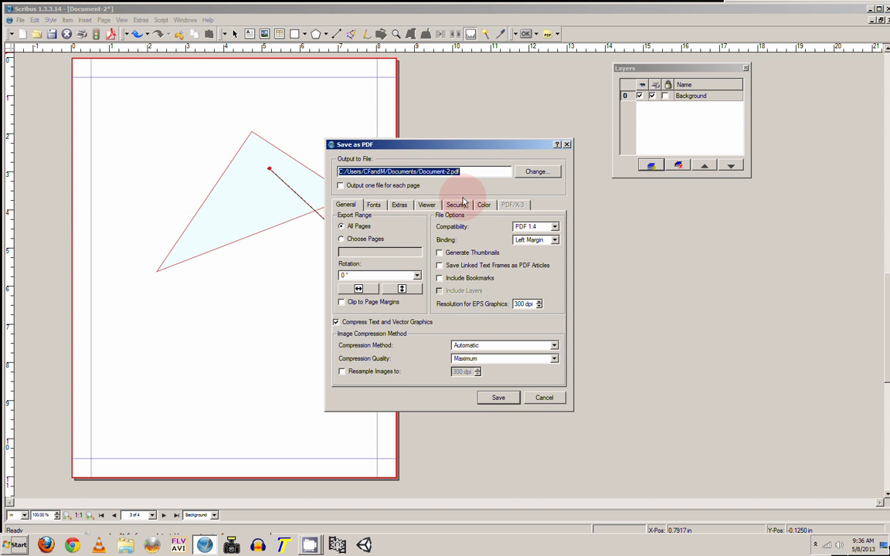
pyautogui.moveTo(473, 145); pyautogui.dragTo(521, 104)
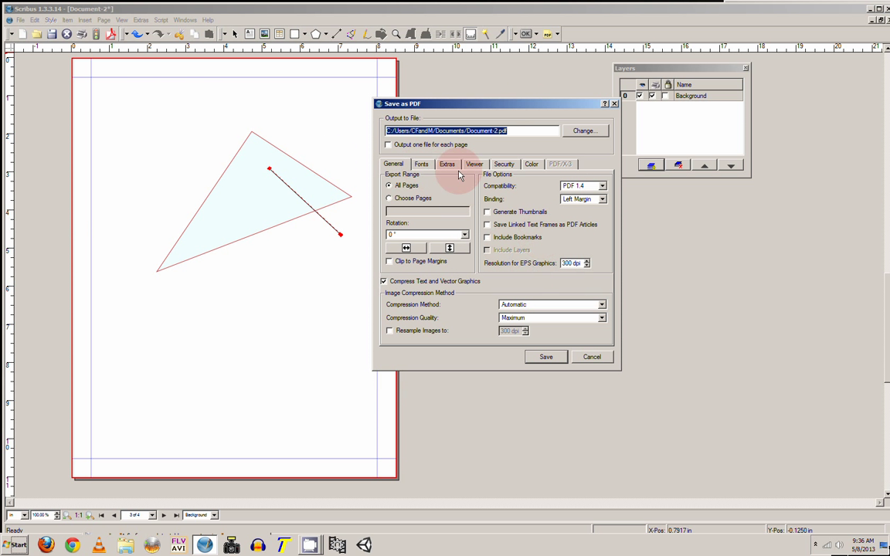
# Review the Fonts, Extras, Viewer, Security and Color tabs, then bring up the output file chooser
pyautogui.click(421, 164)
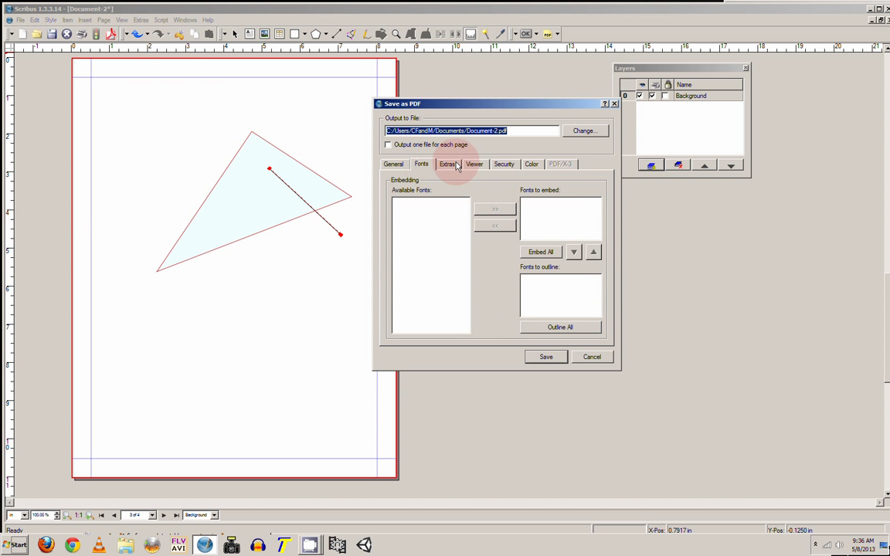
pyautogui.click(451, 165)
pyautogui.click(420, 165)
pyautogui.click(450, 165)
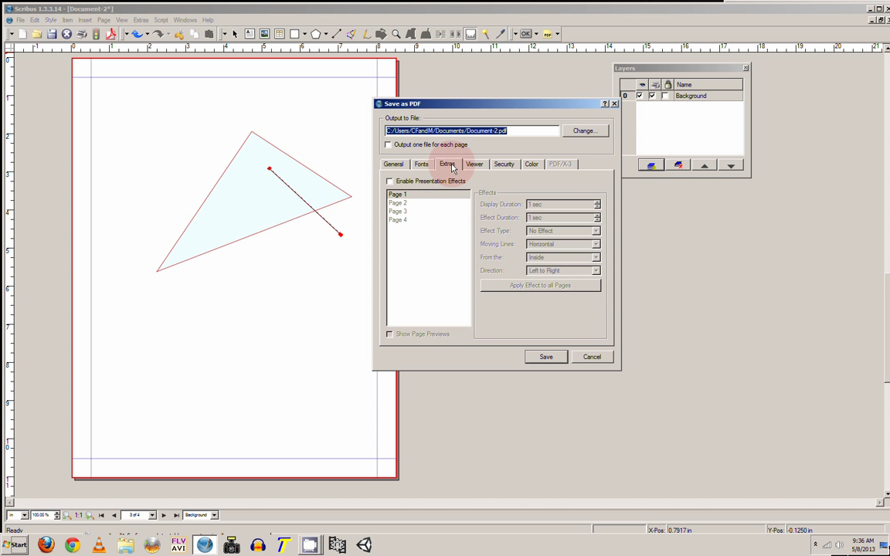
pyautogui.click(474, 165)
pyautogui.click(503, 166)
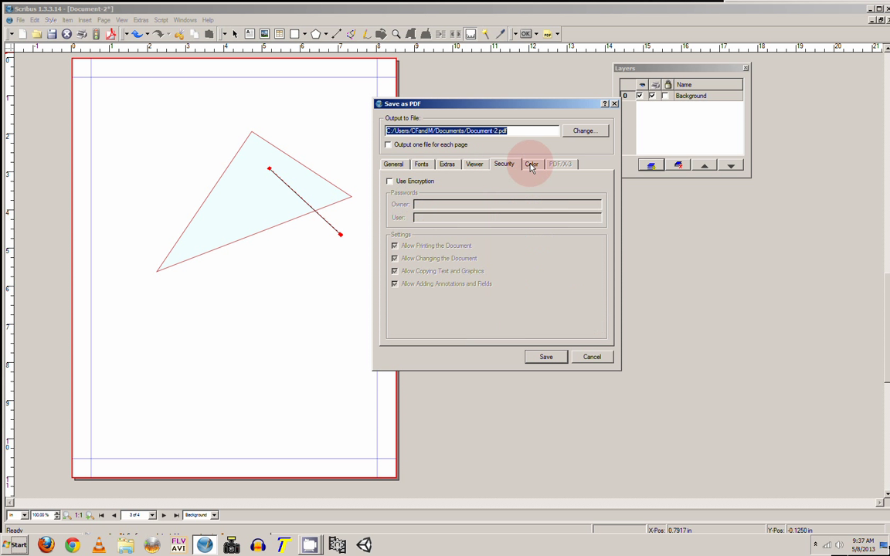
pyautogui.click(533, 165)
pyautogui.click(503, 165)
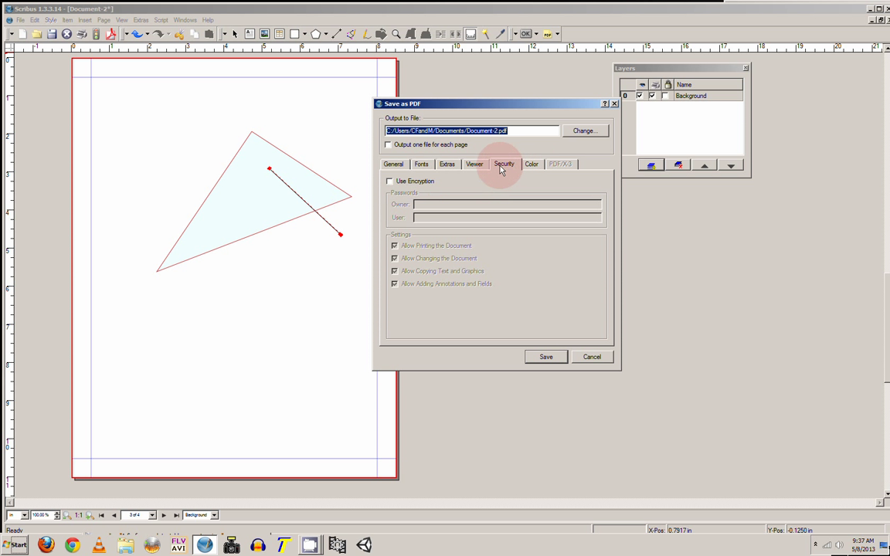
pyautogui.click(474, 165)
pyautogui.click(446, 165)
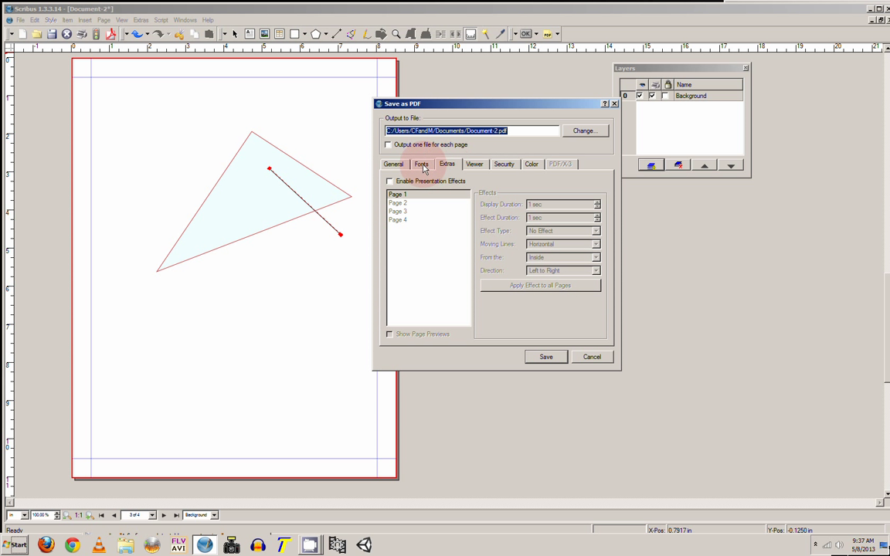
pyautogui.click(421, 165)
pyautogui.click(396, 165)
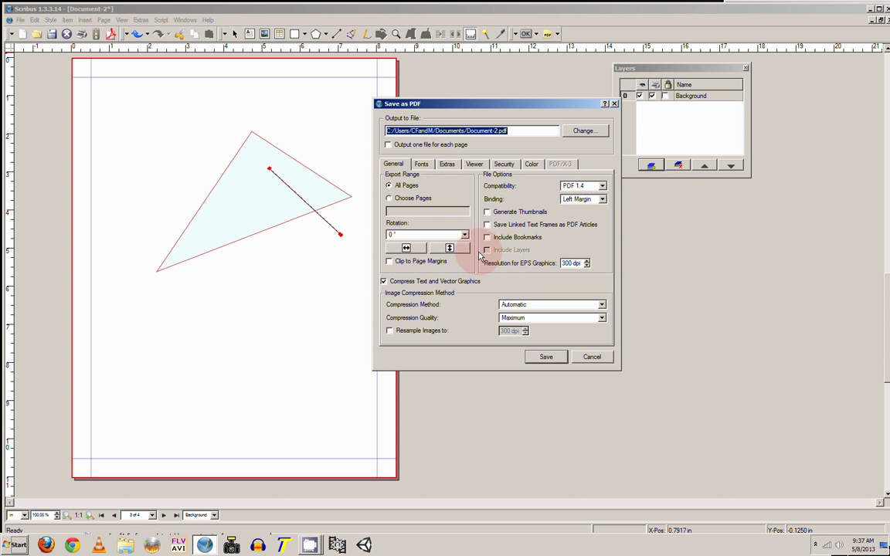
pyautogui.moveTo(488, 110); pyautogui.dragTo(484, 122)
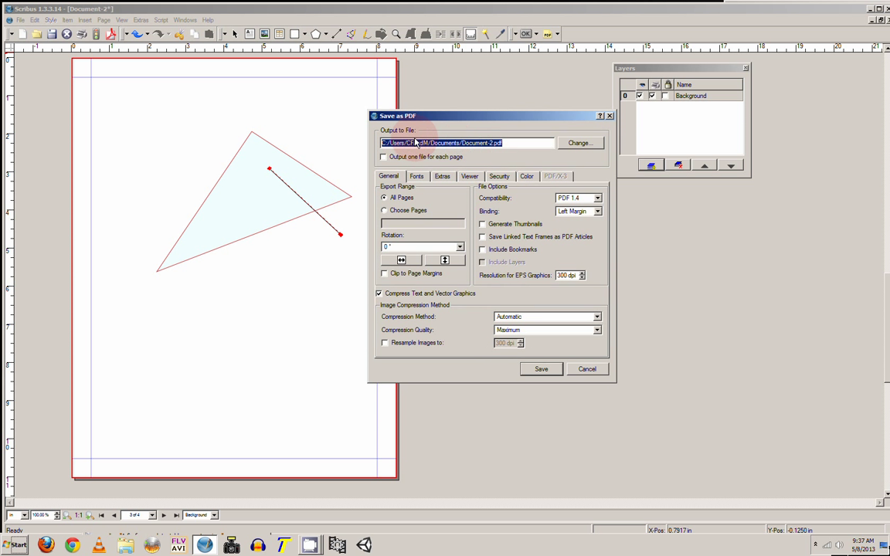
pyautogui.click(578, 142)
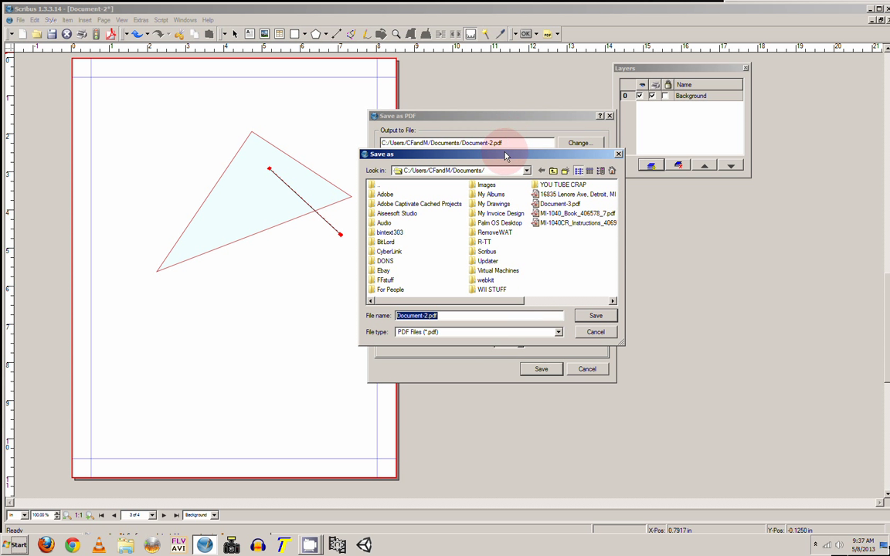
# Rename the output file to test.pdf in Documents and export the whole document to PDF
pyautogui.moveTo(506, 157); pyautogui.dragTo(485, 148)
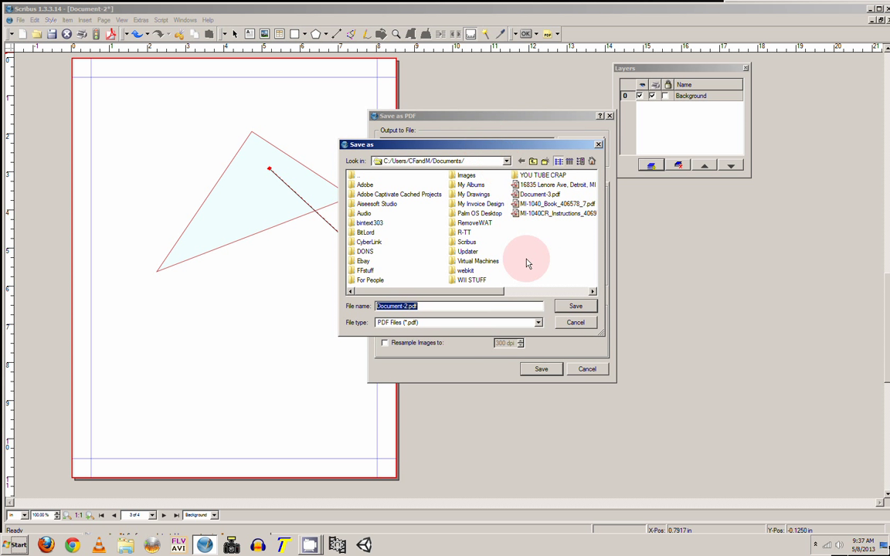
pyautogui.click(428, 307)
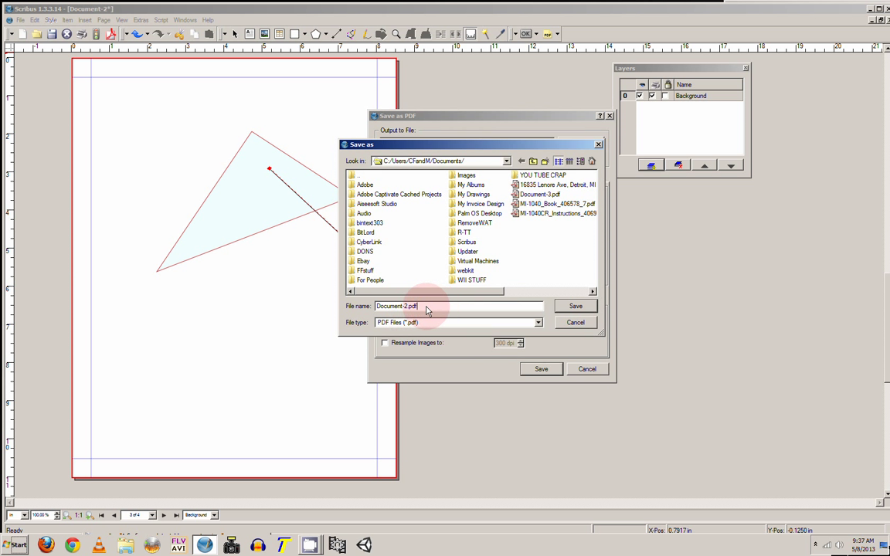
pyautogui.click(408, 308)
pyautogui.moveTo(407, 308); pyautogui.dragTo(306, 306)
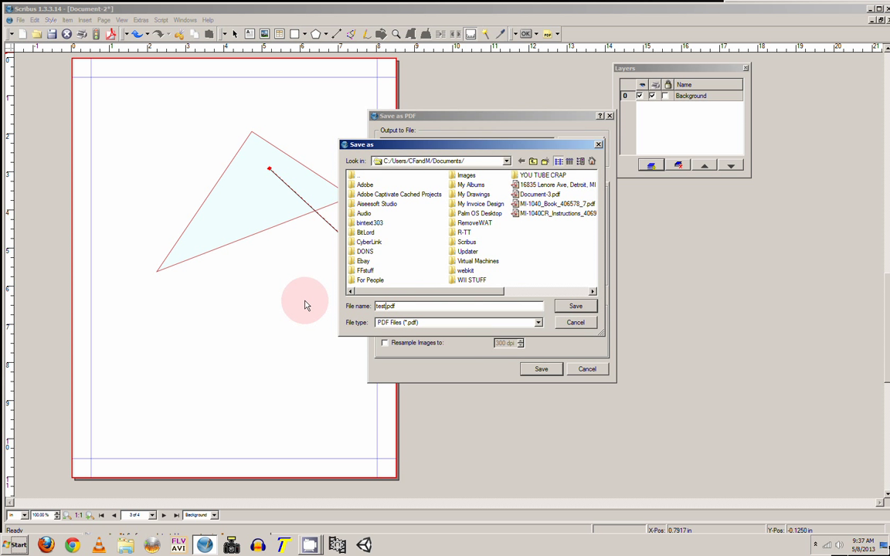
pyautogui.click(576, 306)
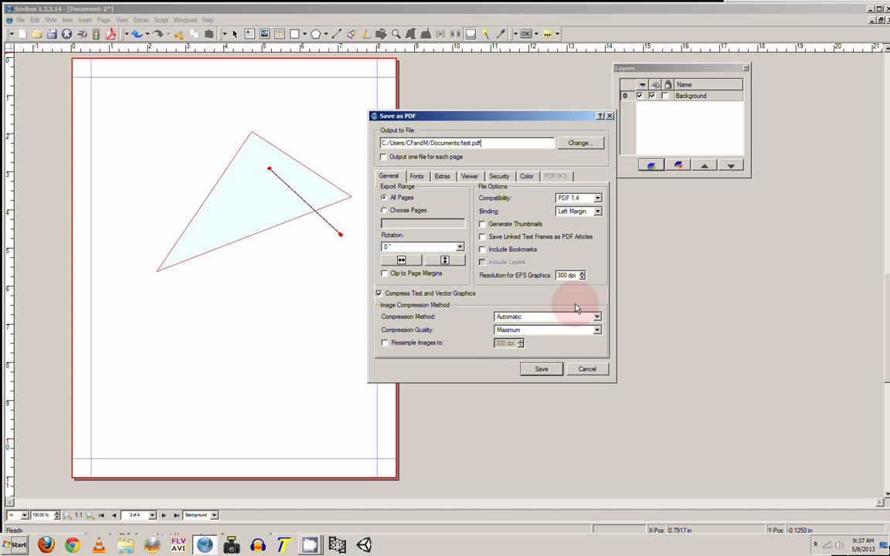
pyautogui.click(542, 374)
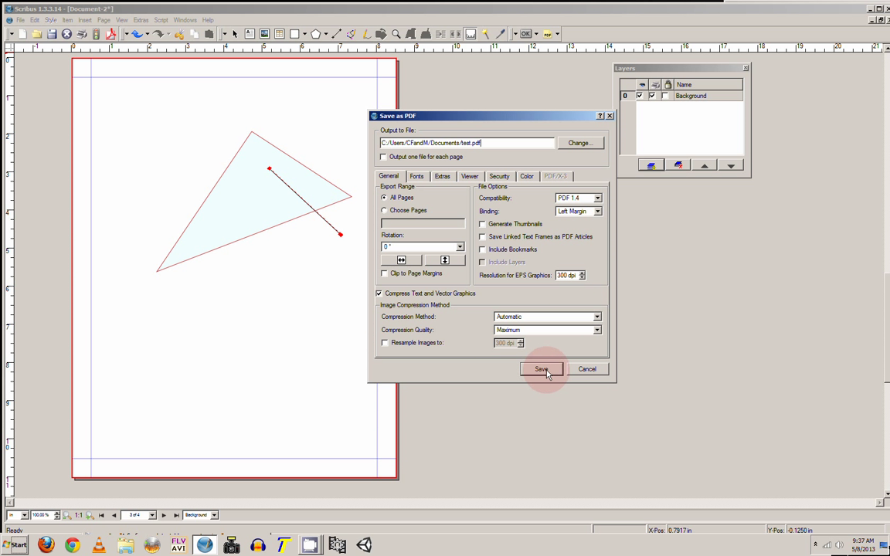
pyautogui.click(543, 370)
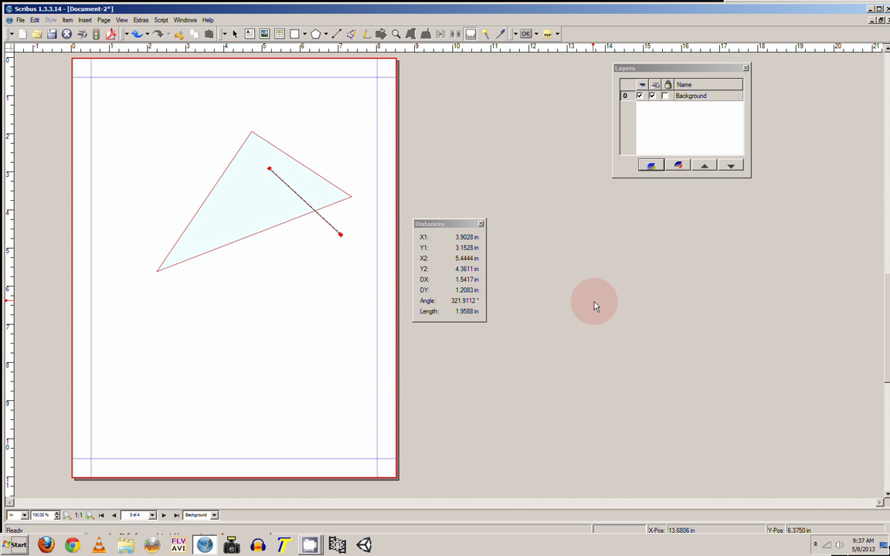
# Open Documents Library in Explorer and open test.pdf in Adobe Reader, showing page 1 of 4
pyautogui.click(126, 547)
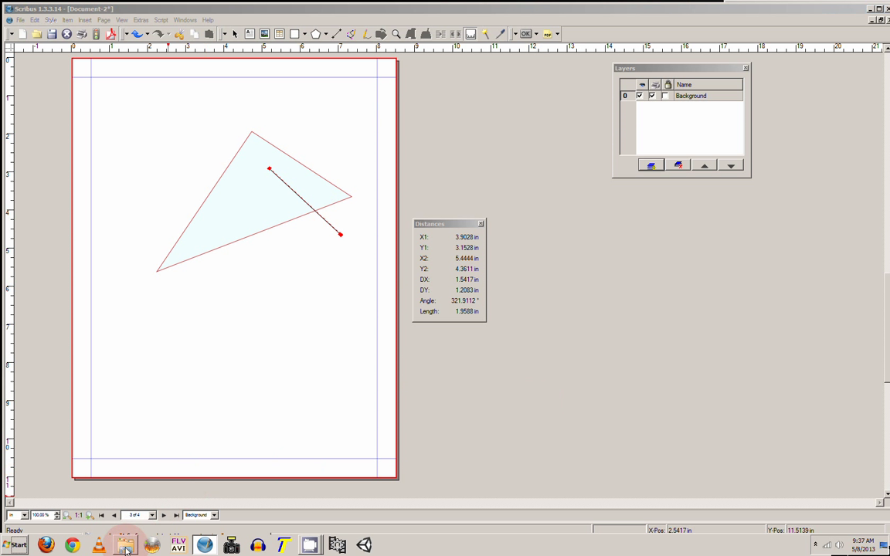
pyautogui.click(160, 151)
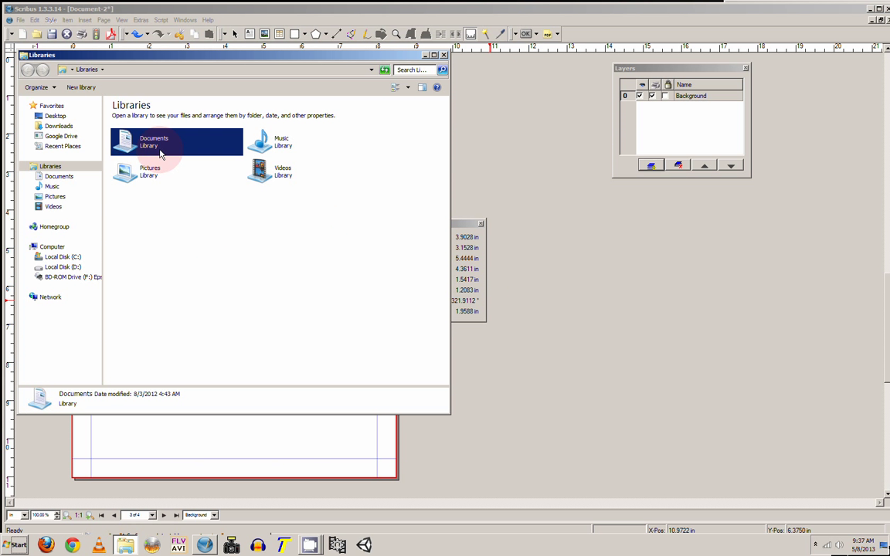
pyautogui.doubleClick(160, 151)
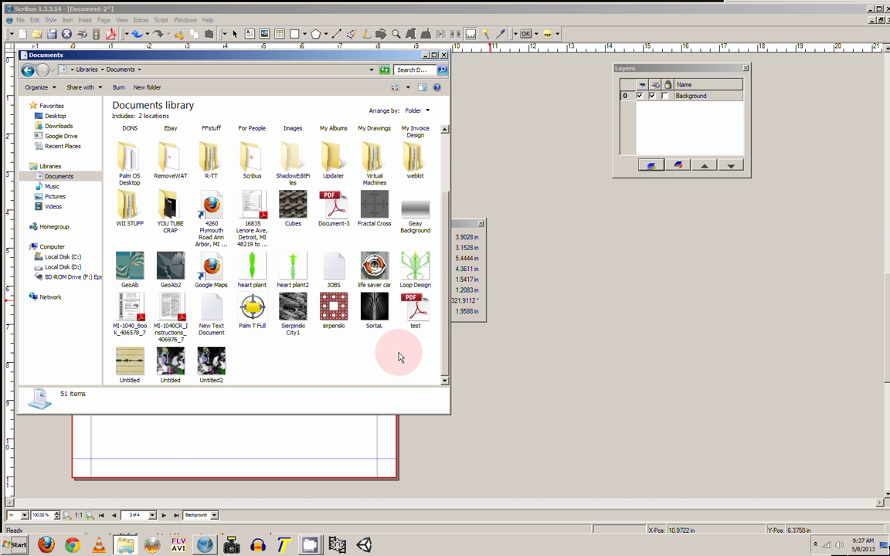
pyautogui.click(415, 316)
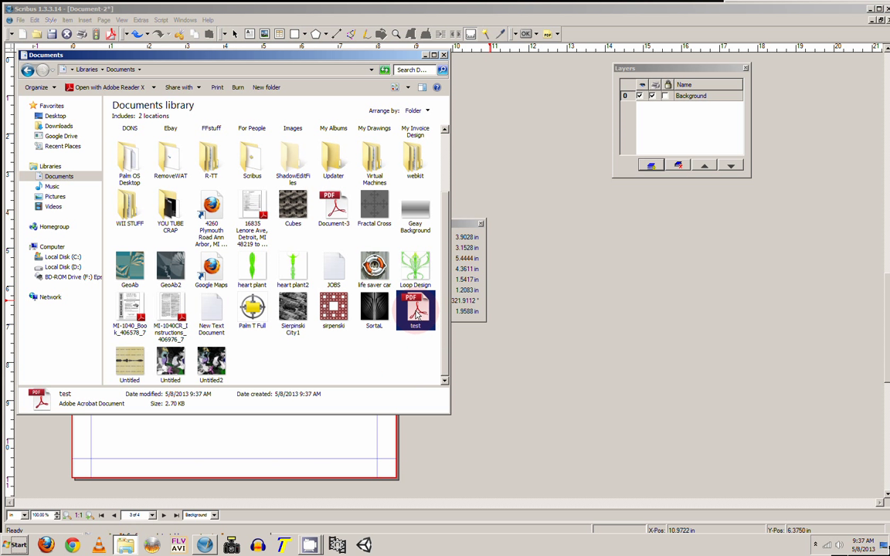
pyautogui.doubleClick(415, 315)
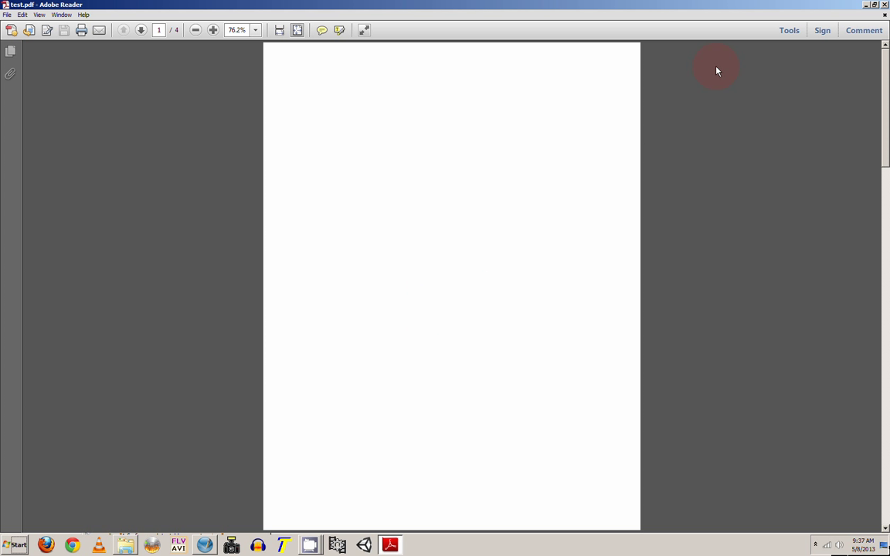
# Verify the Azure triangle and measured line on page 3 of test.pdf, then close Adobe Reader
pyautogui.scroll(-6, 716, 70)
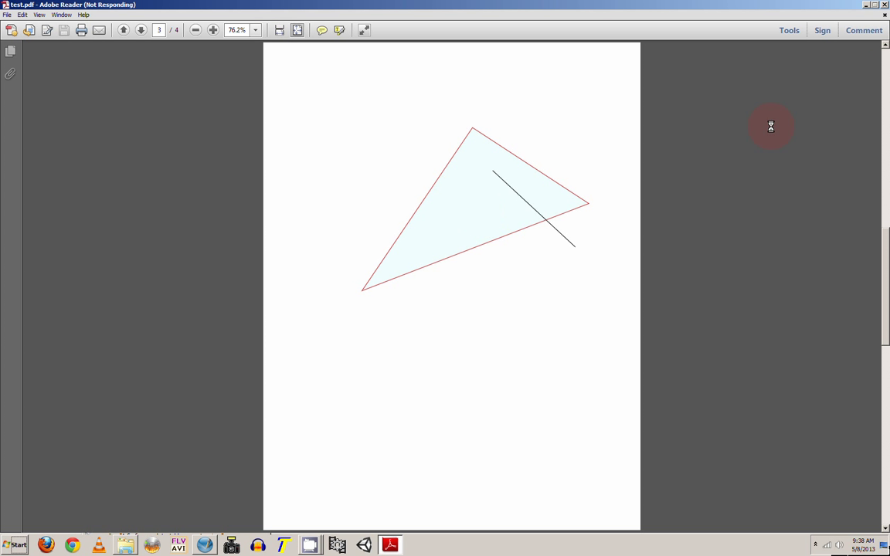
pyautogui.click(885, 5)
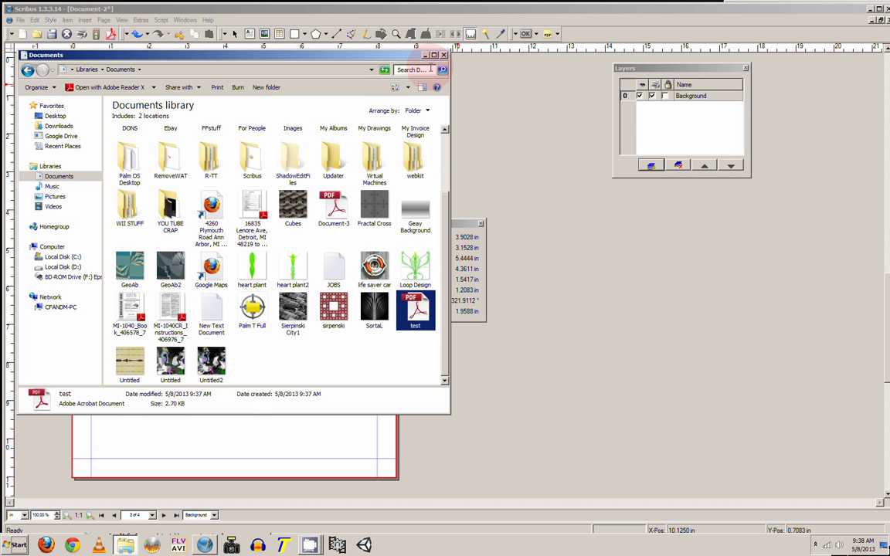
# Dismiss the Documents library window and bring up Scribus's File menu with Quit
pyautogui.click(442, 55)
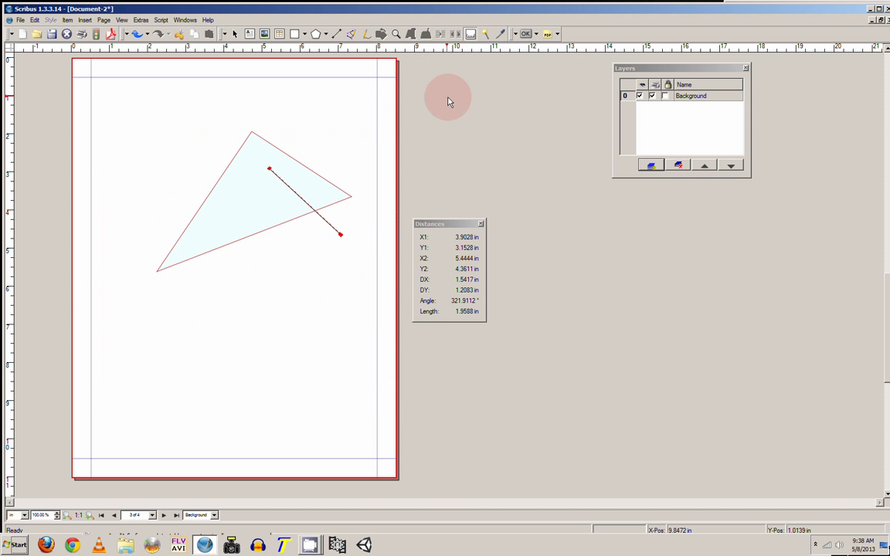
pyautogui.click(20, 20)
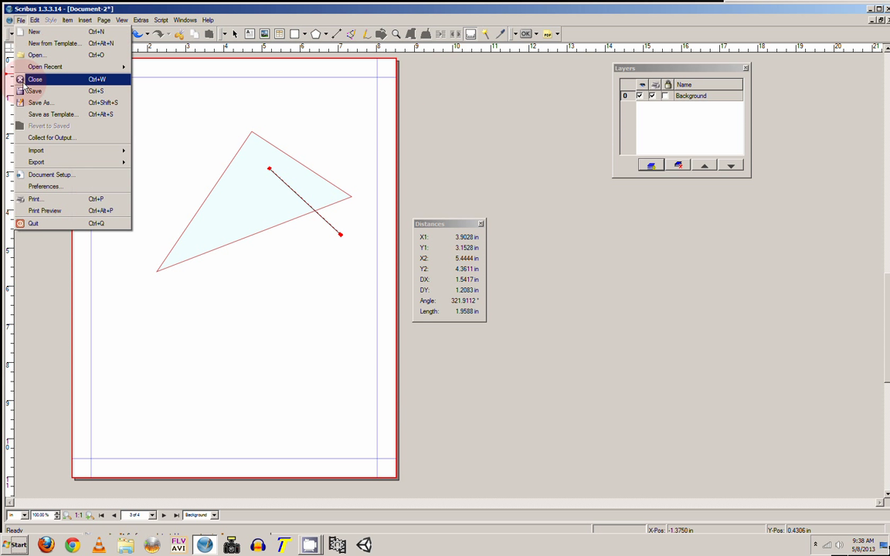